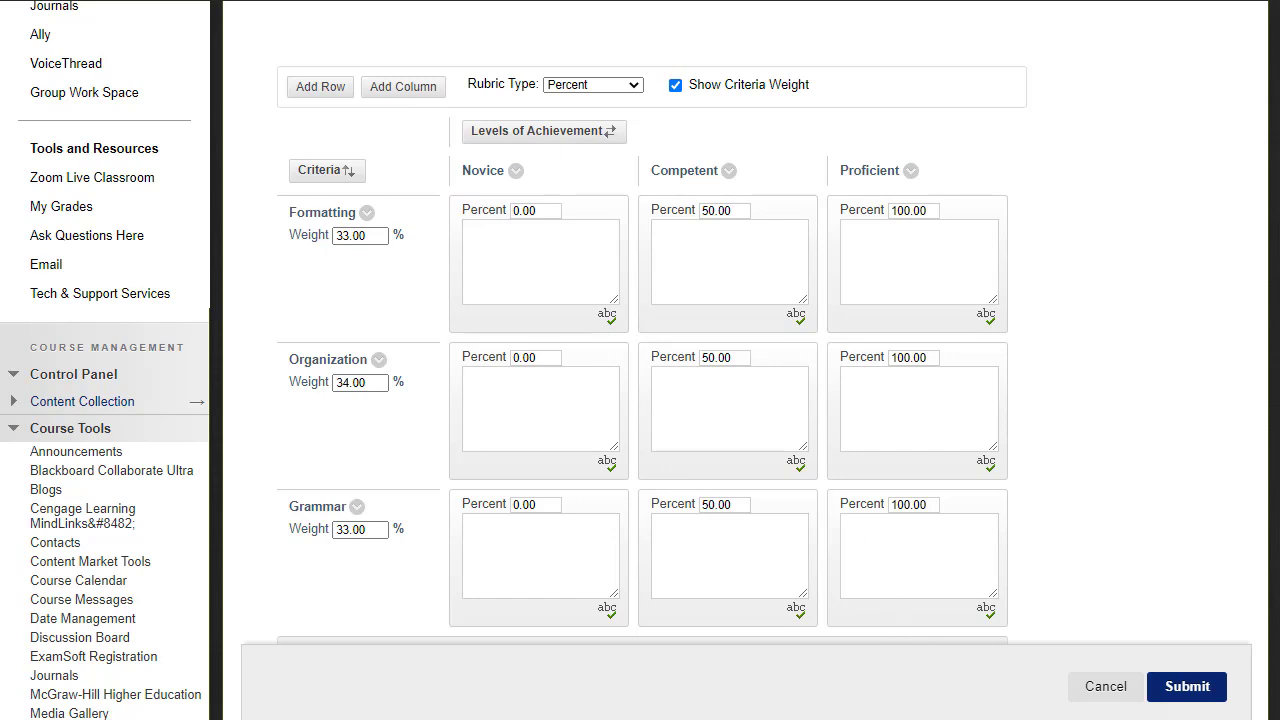
Step: Add a fourth achievement-level column to the rubric grid after Proficient
scroll(1130, 430, down, 1)
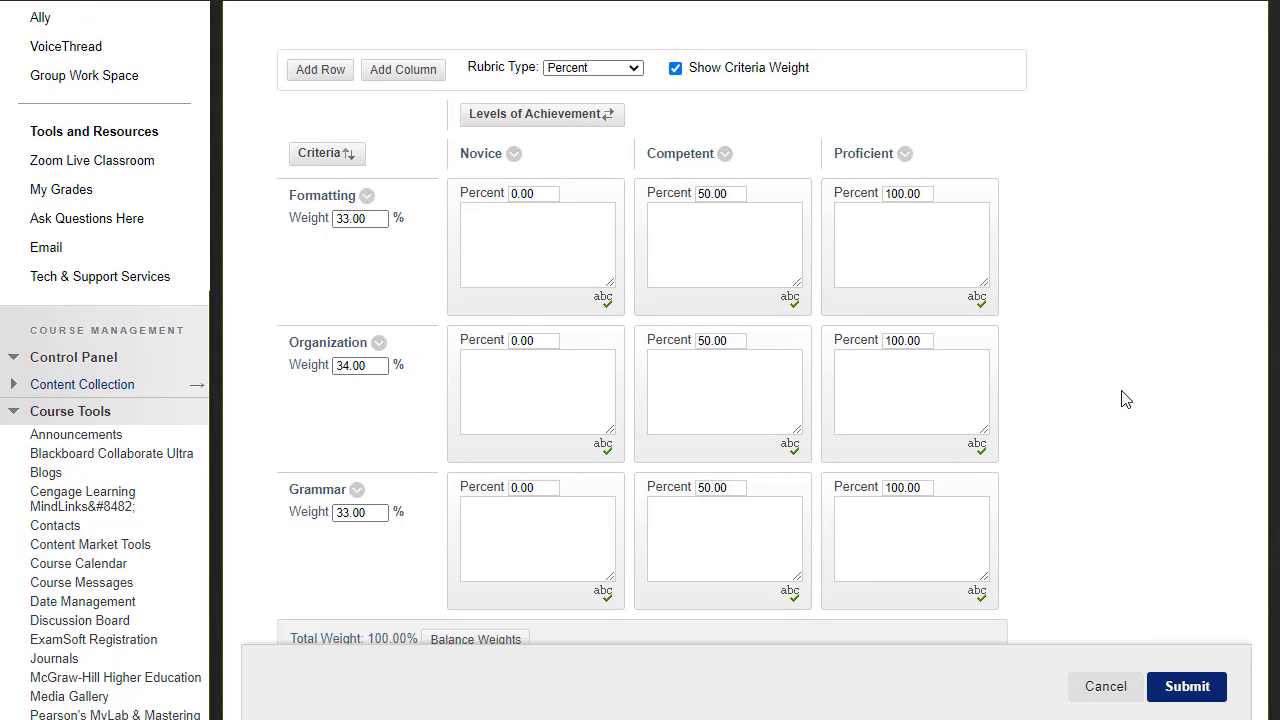
click(410, 70)
scroll(1097, 257, down, 1)
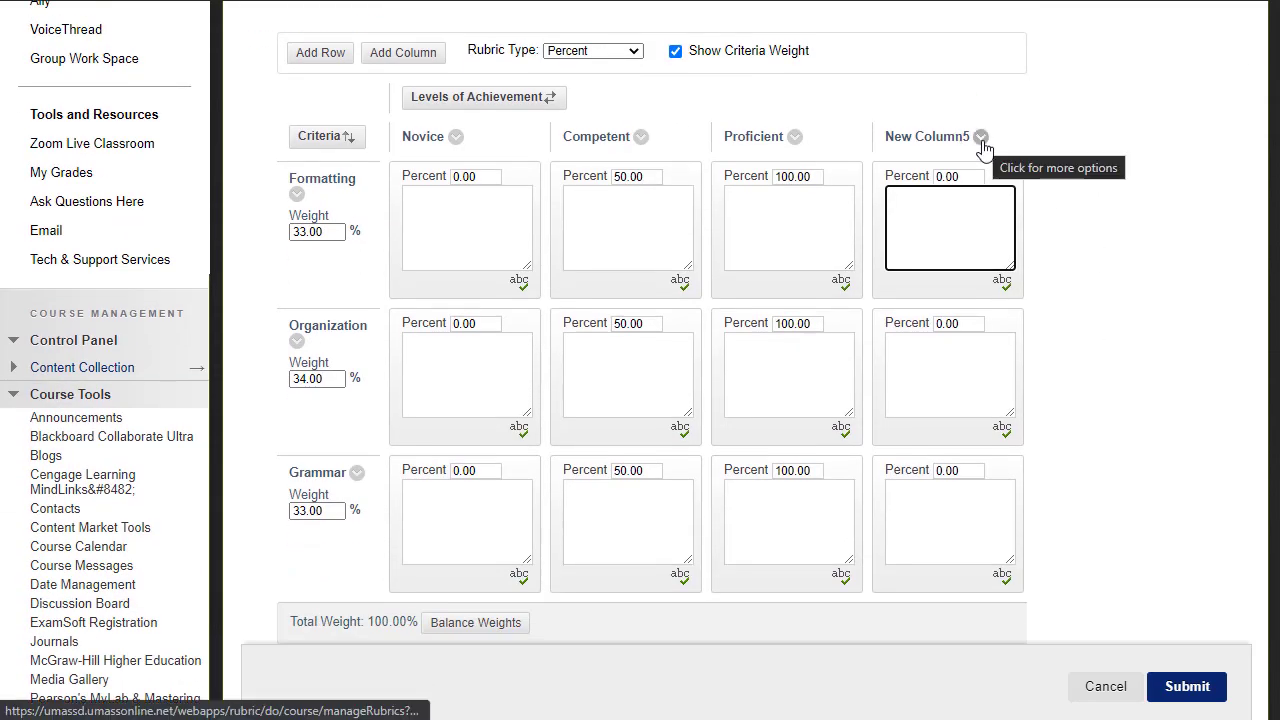
click(1087, 229)
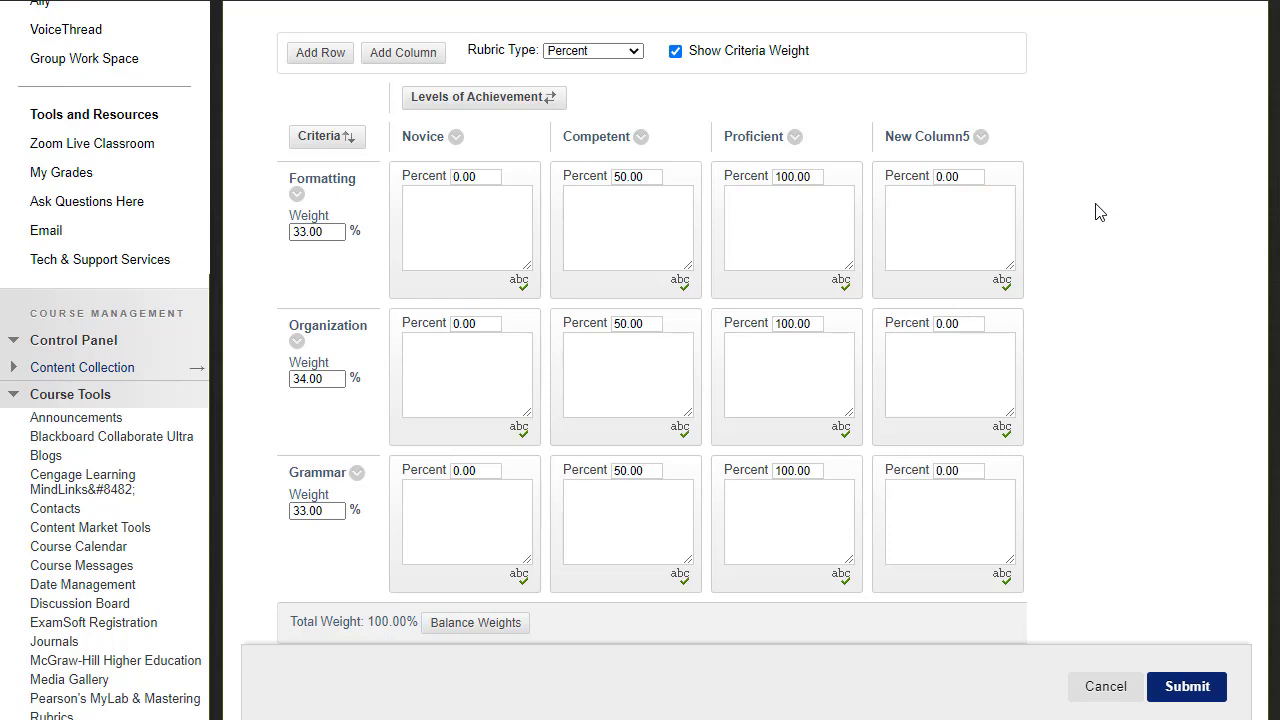
click(630, 50)
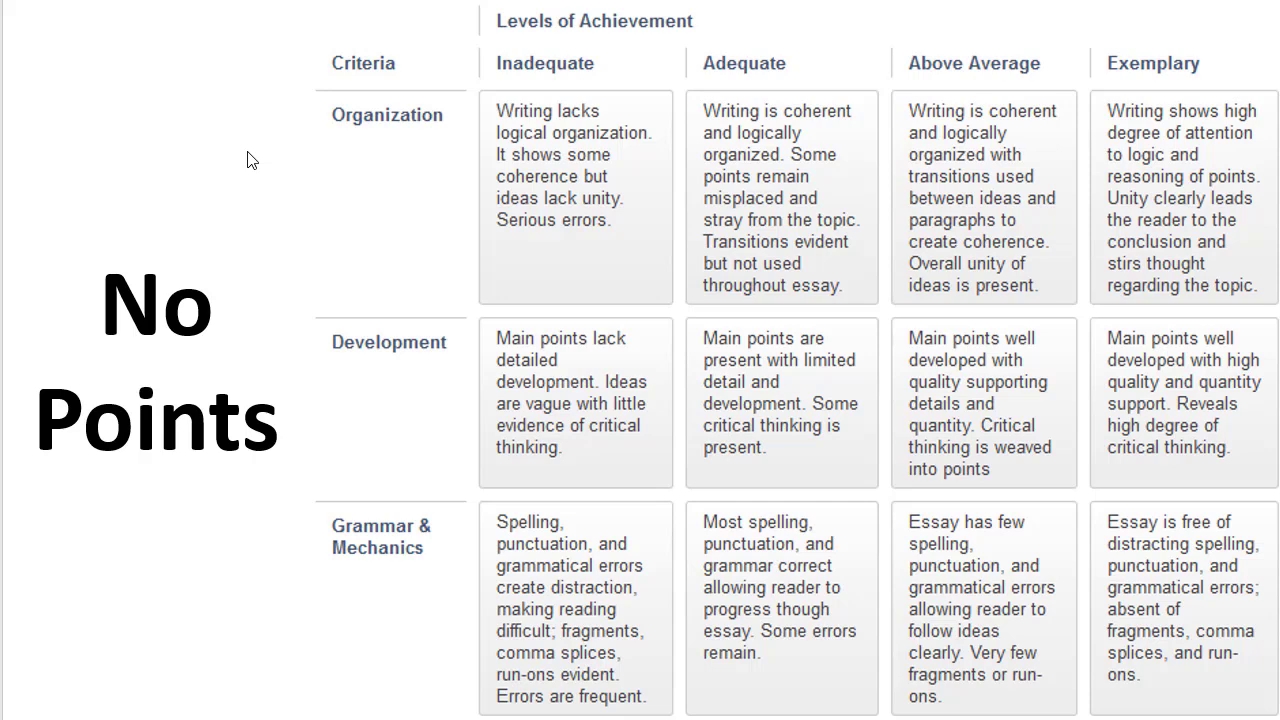
click(248, 155)
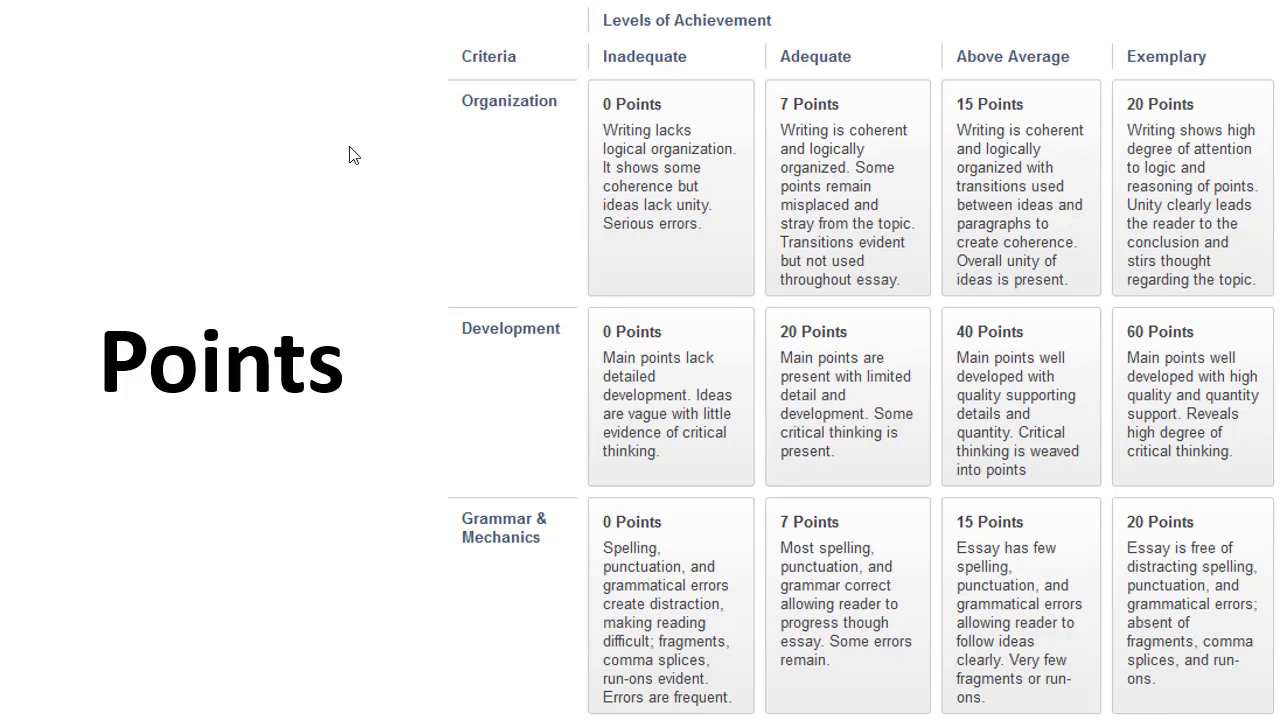
scroll(350, 147, down, 1)
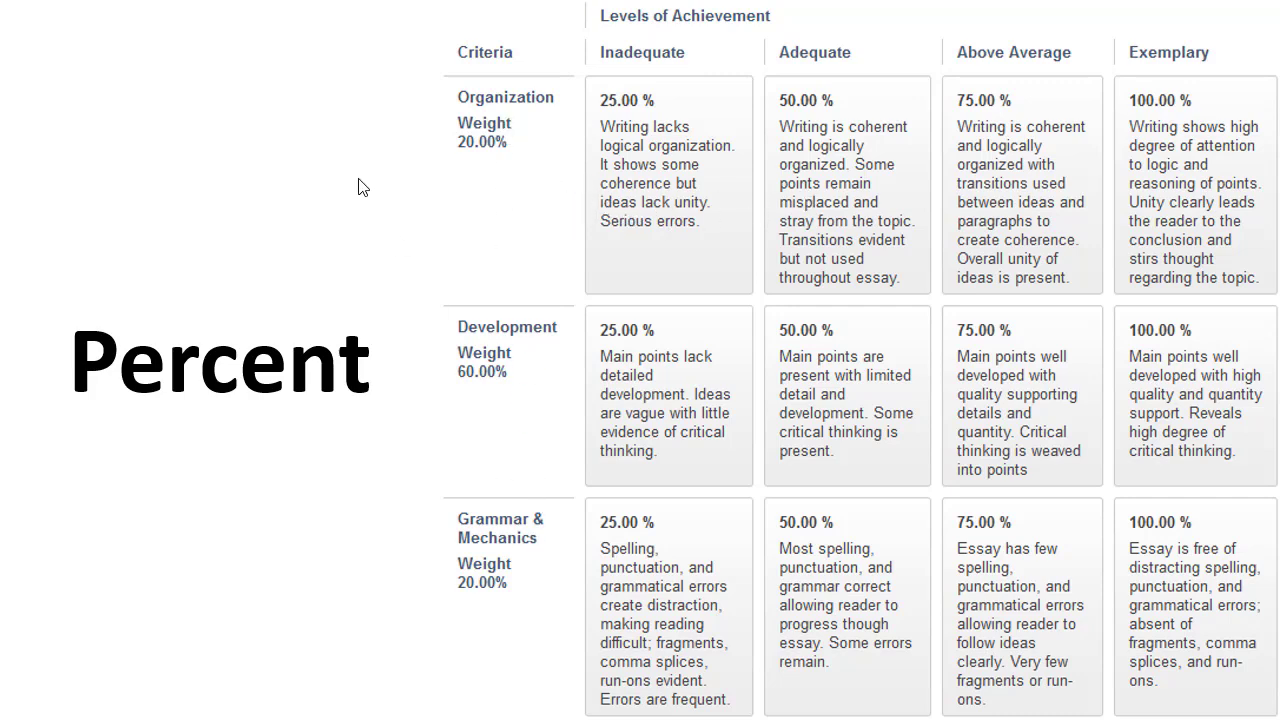
key(Page_Down)
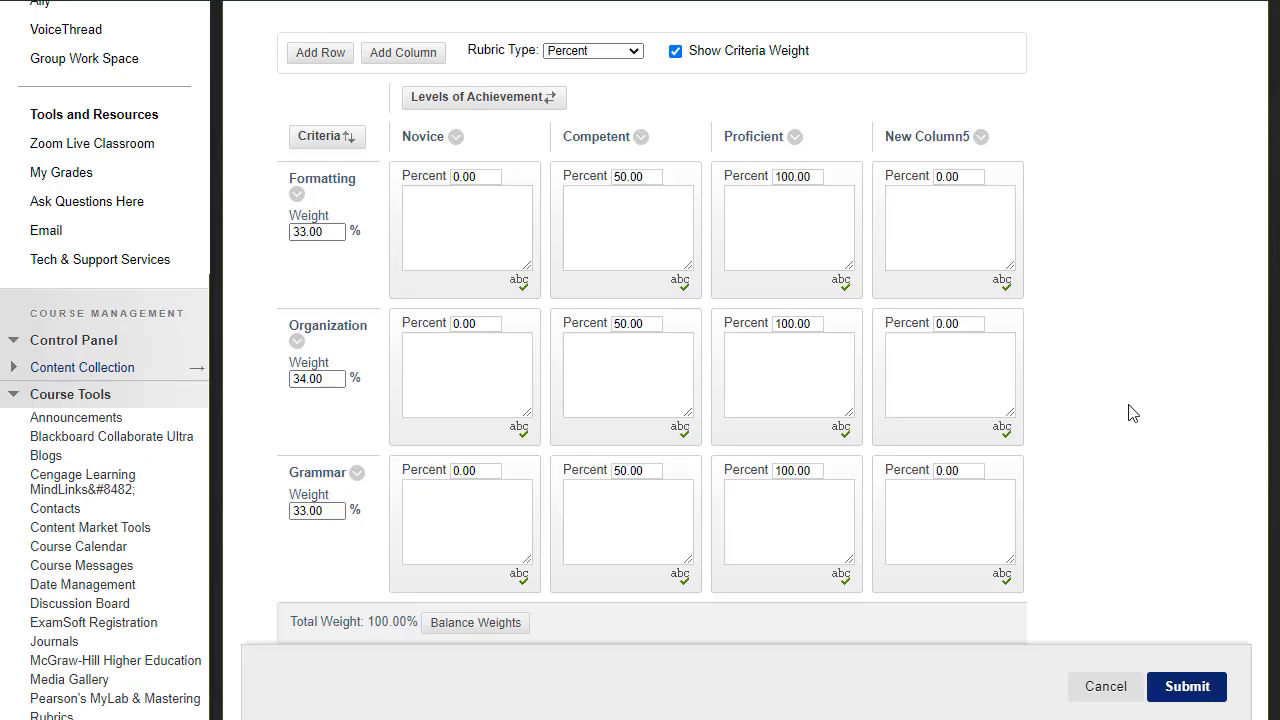
Step: Set the rubric type to Point Range and rename the new fourth column as Excellent
click(600, 50)
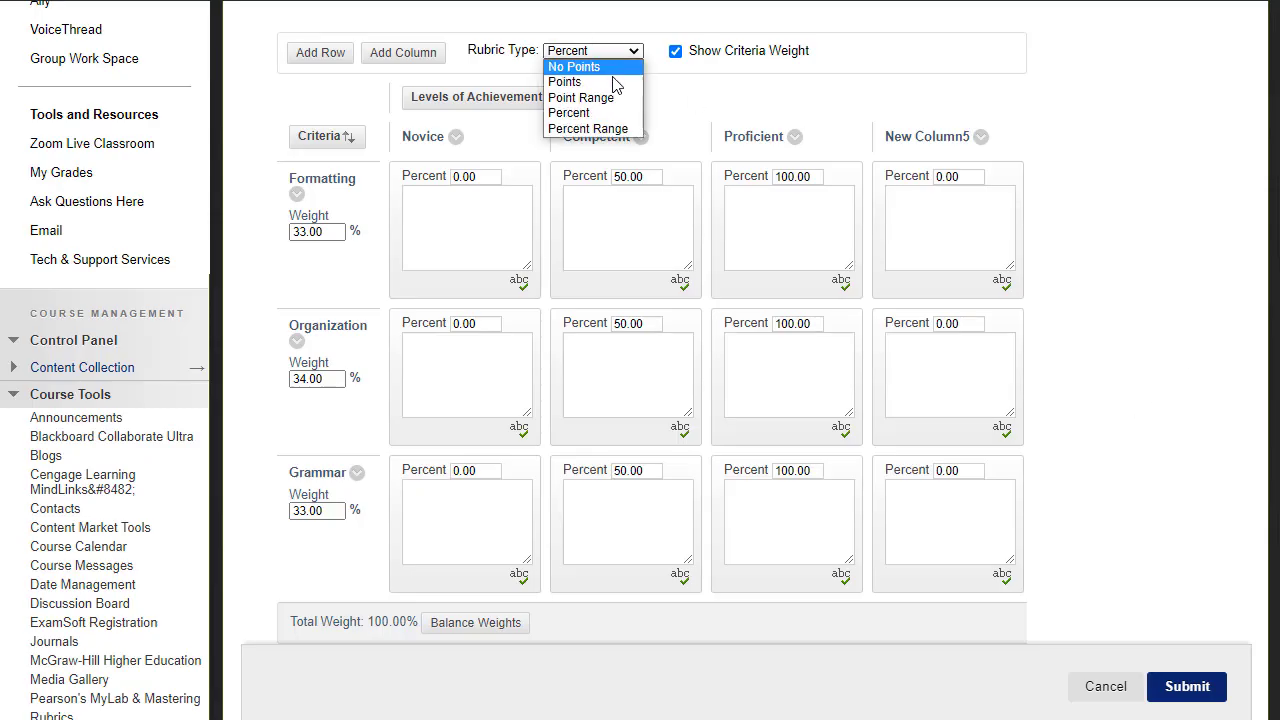
click(600, 97)
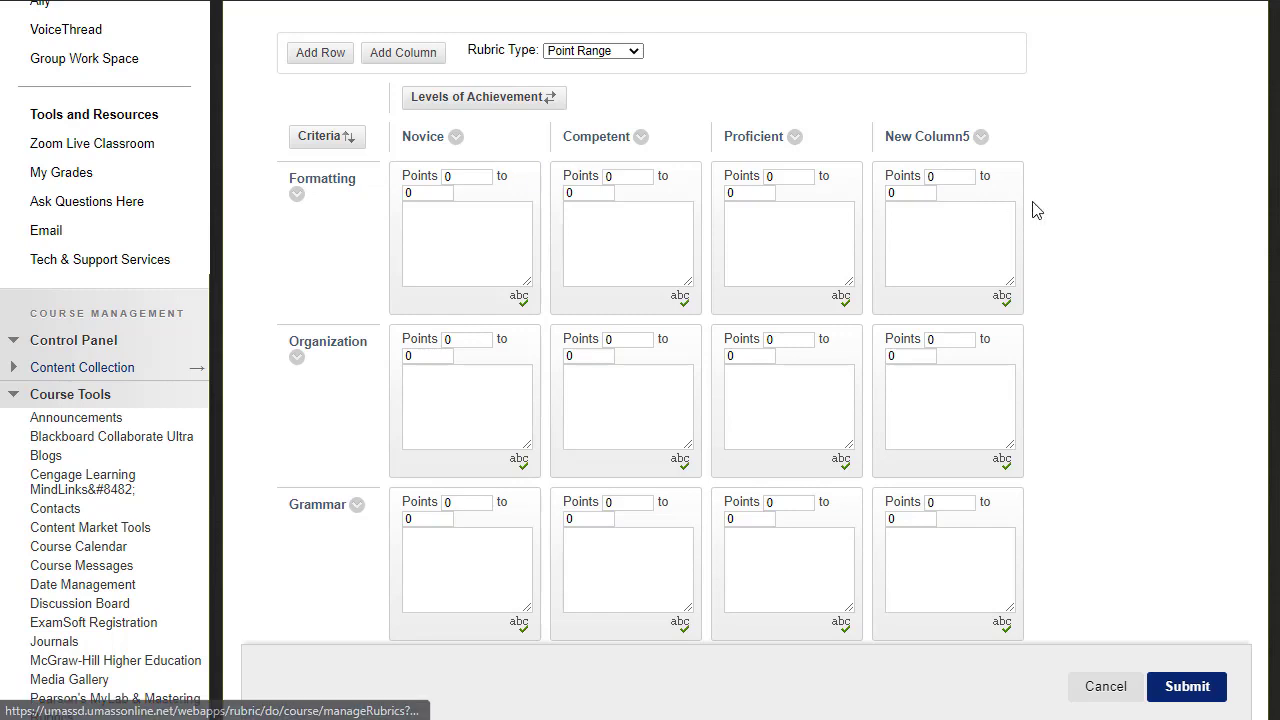
click(980, 145)
click(1007, 95)
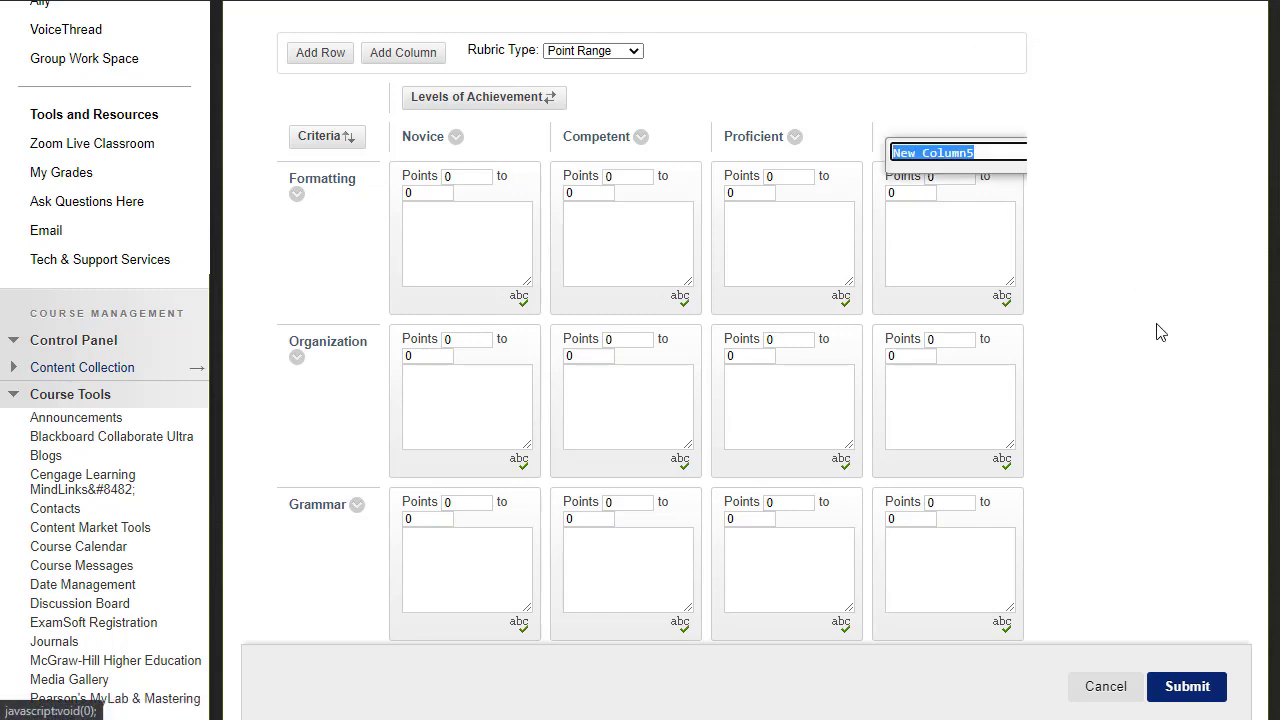
text(Excellent)
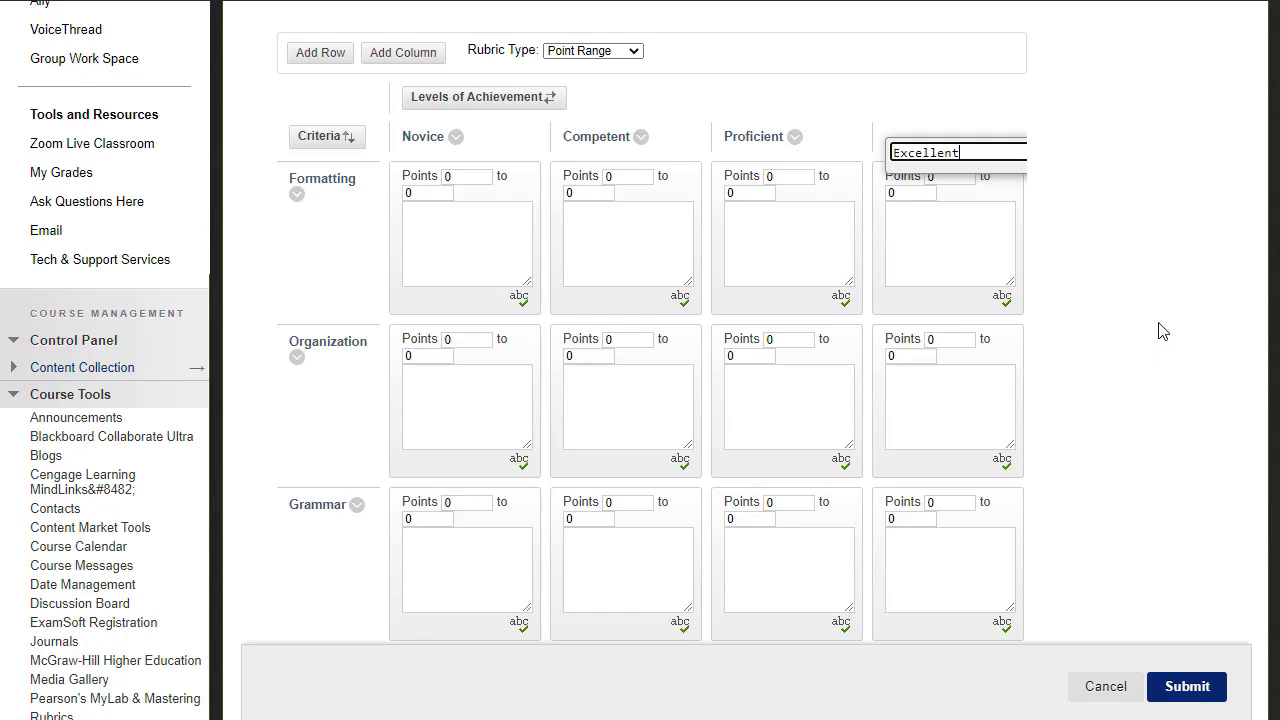
key(Return)
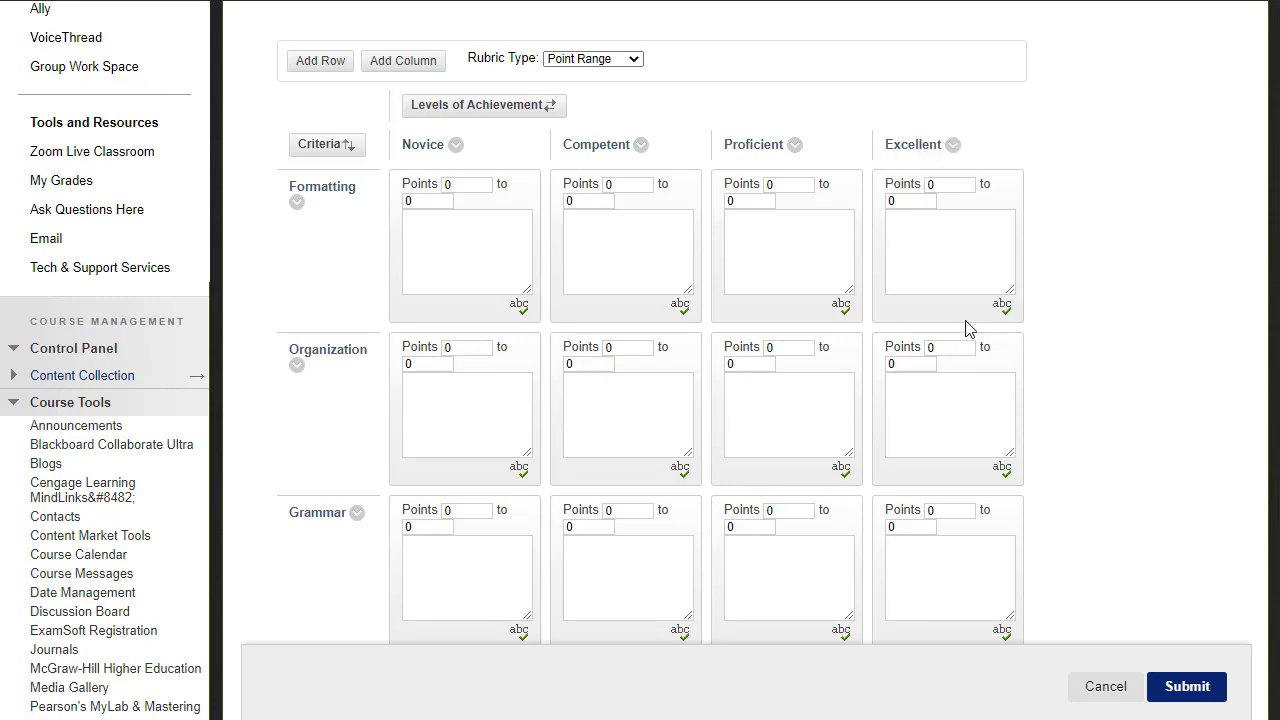
click(298, 368)
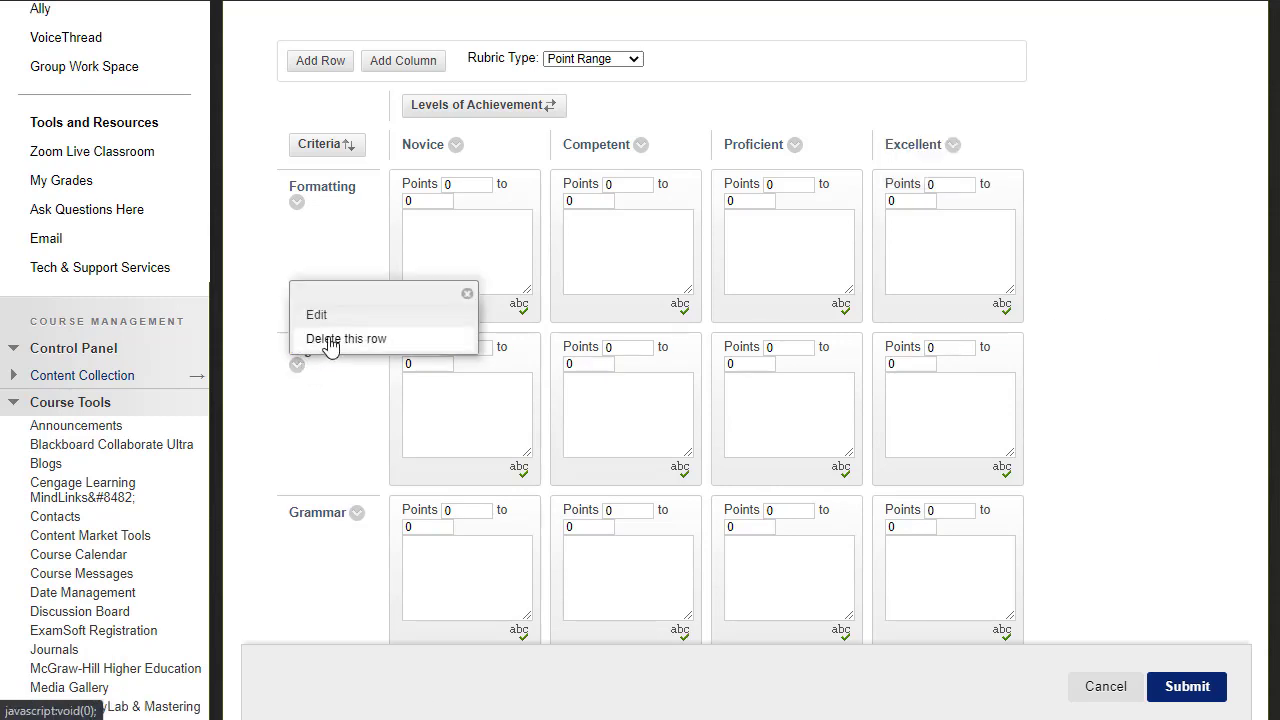
click(1040, 152)
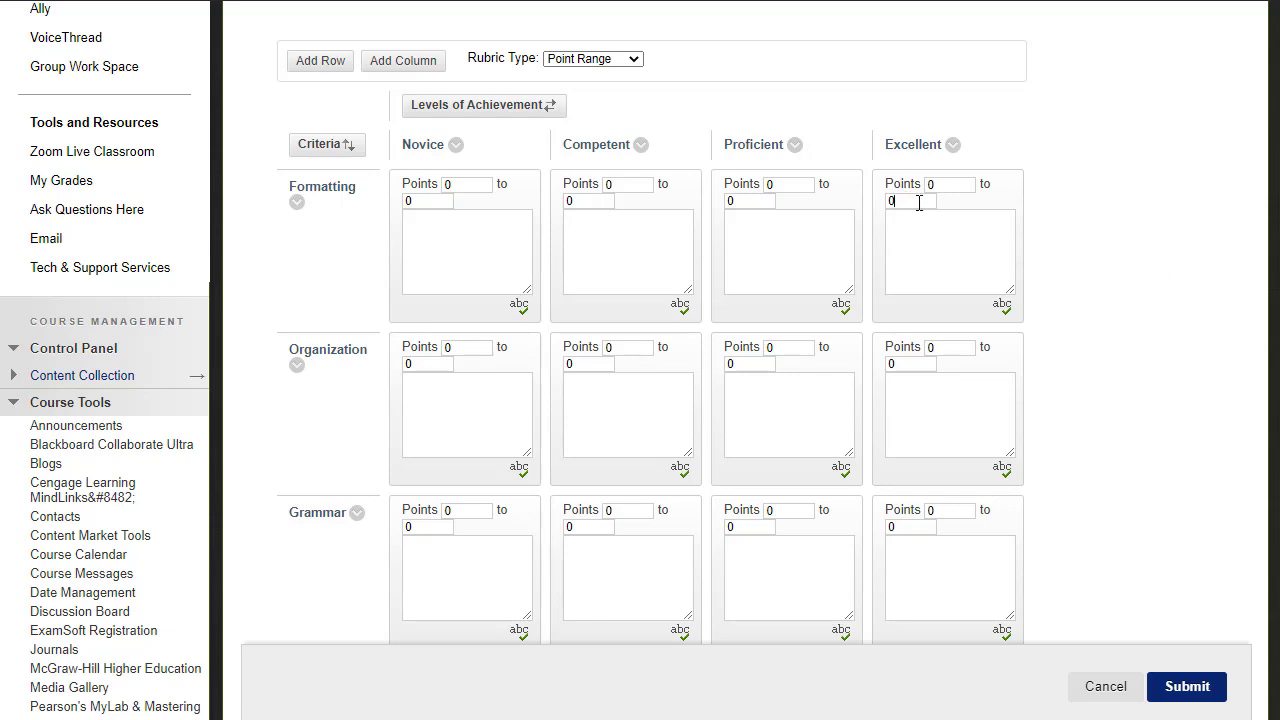
Step: Enter ranges from Novice to Excellent: Formatting 0-5, 5-10, 10-15, 15-20; Organization 0-15, 15-30, 30-45, 45-60; Grammar 0-5, 10-15, 15-20, 15-20
double_click(888, 201)
double_click(912, 363)
double_click(897, 530)
text(20)
click(1175, 488)
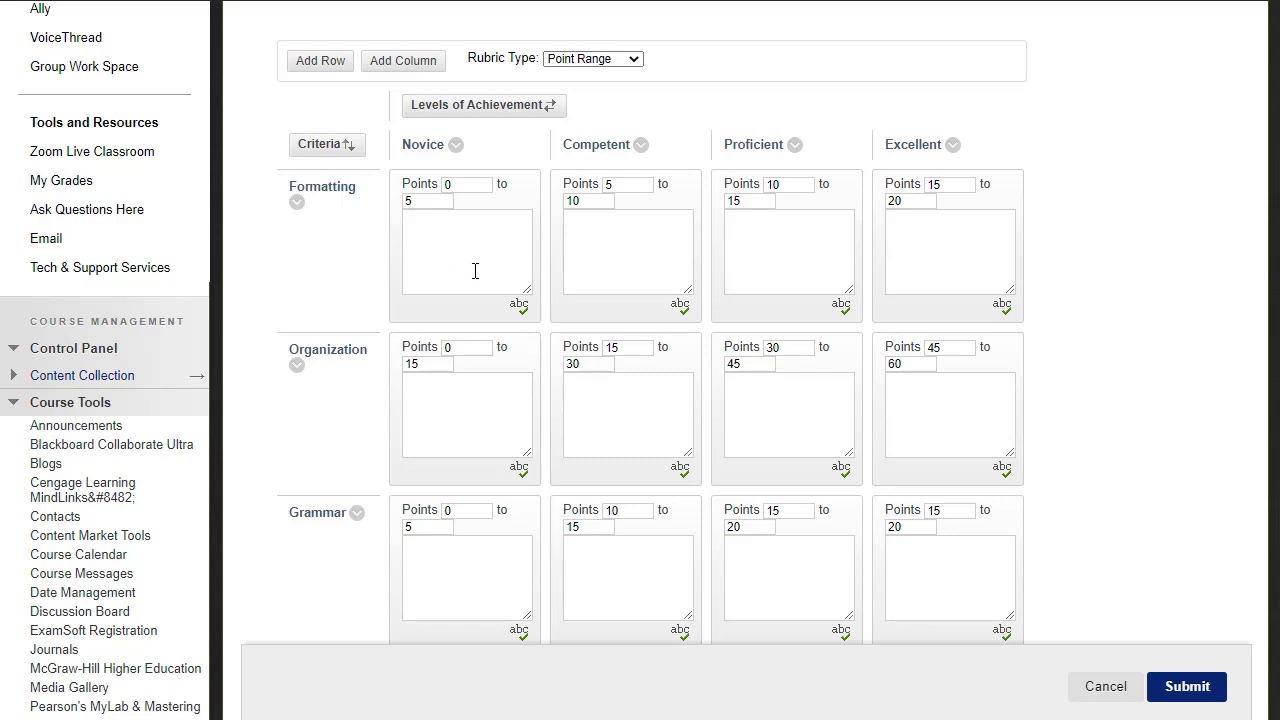
Step: Fill in the performance descriptions for every criterion and achievement level, and submit the rubric
click(462, 236)
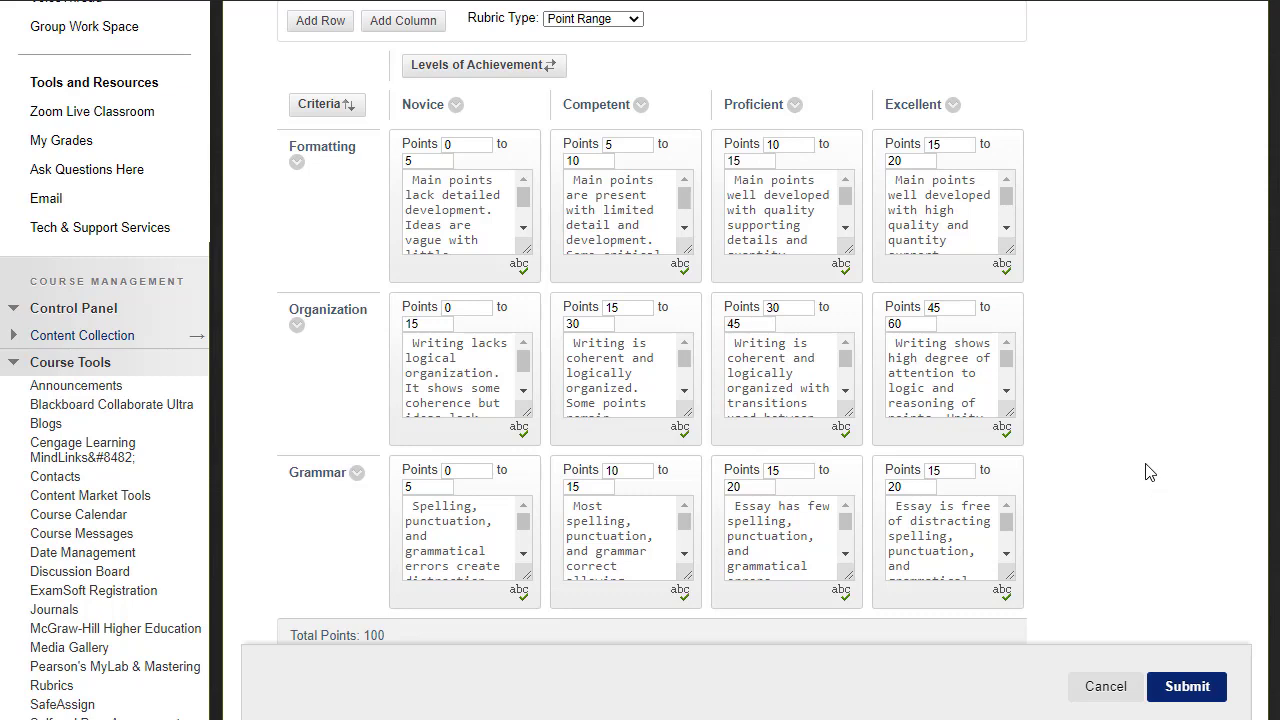
click(1188, 686)
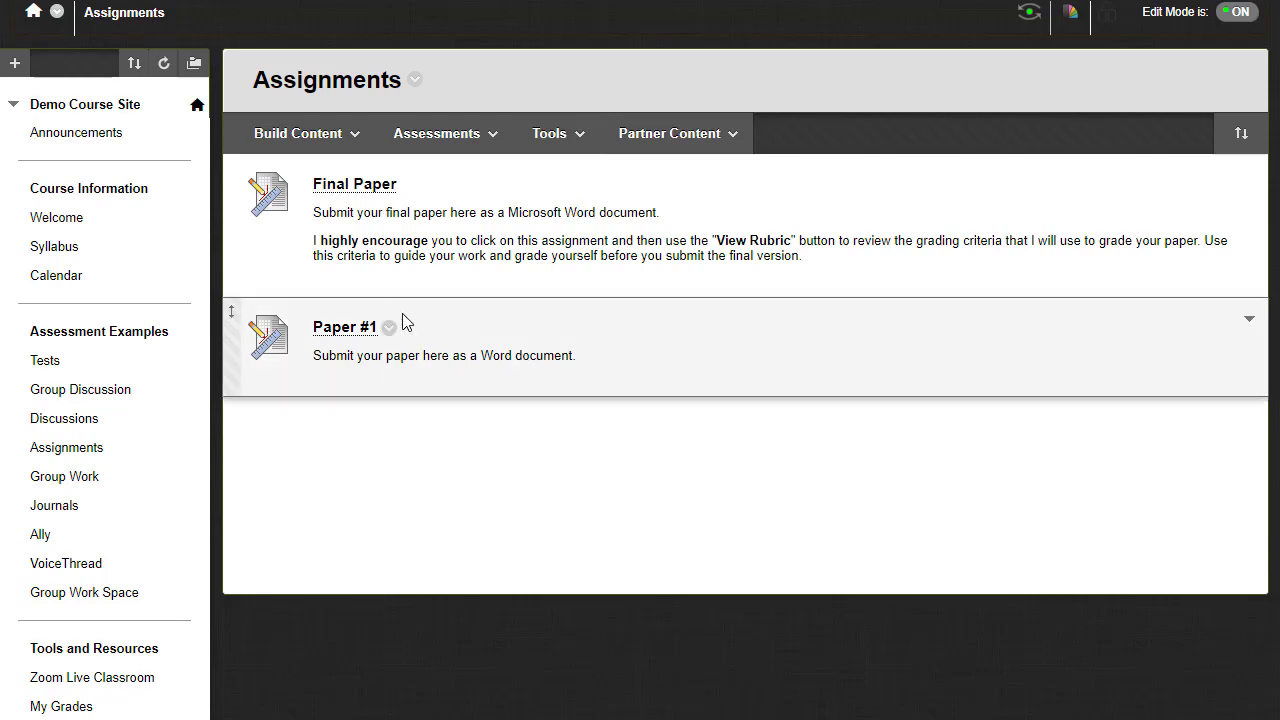
Step: Edit the Paper #1 assignment to attach the existing Project Rubric, assigning the rubric's maximum points as the points possible
click(388, 330)
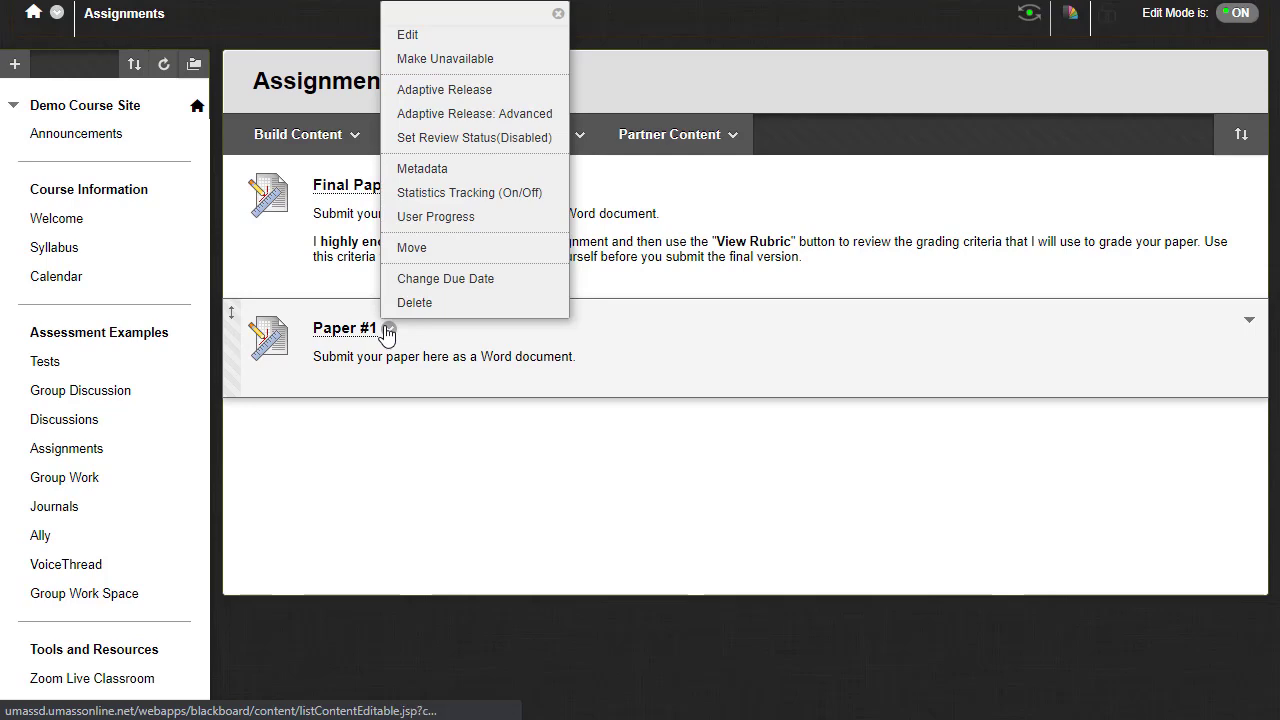
click(453, 45)
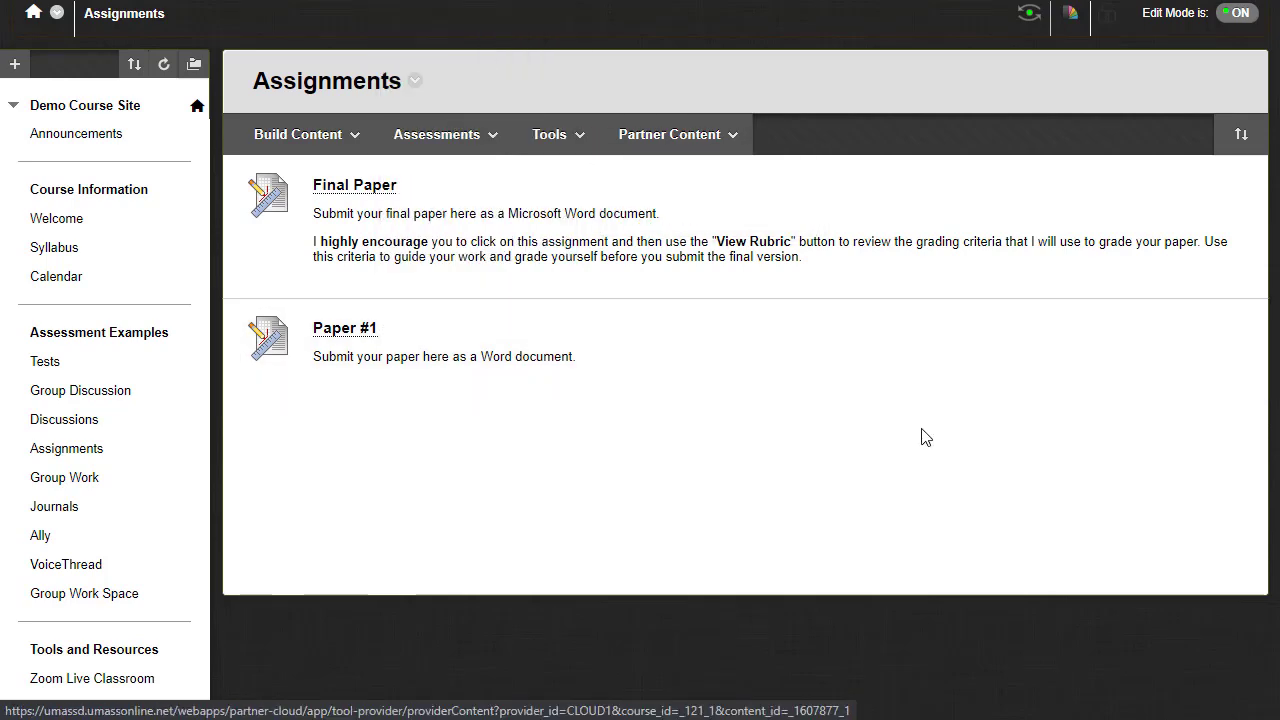
scroll(1068, 447, down, 10)
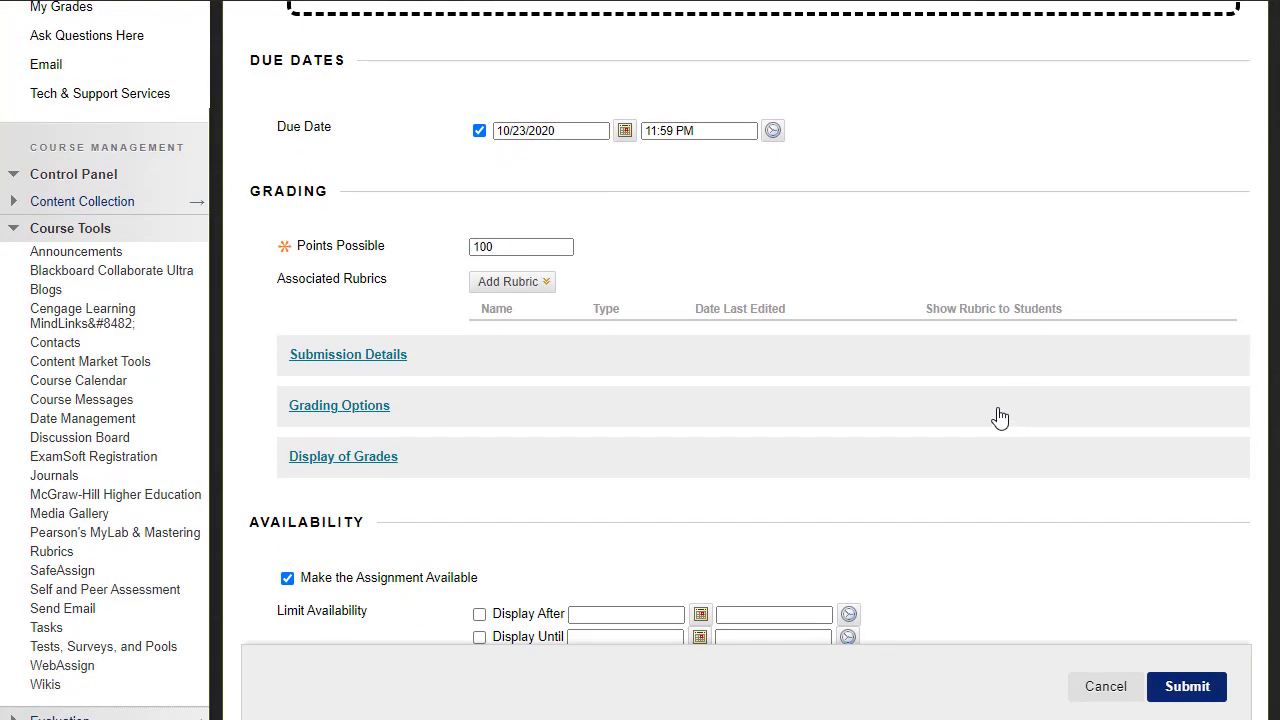
click(480, 285)
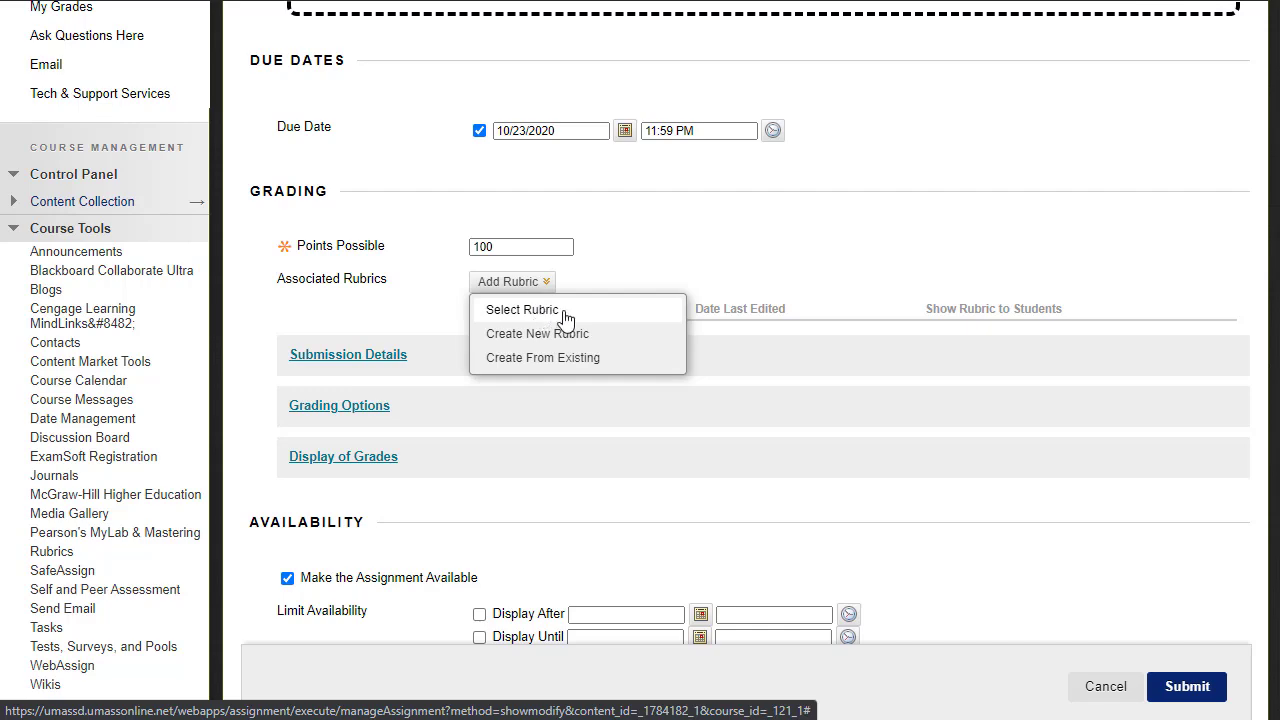
click(582, 314)
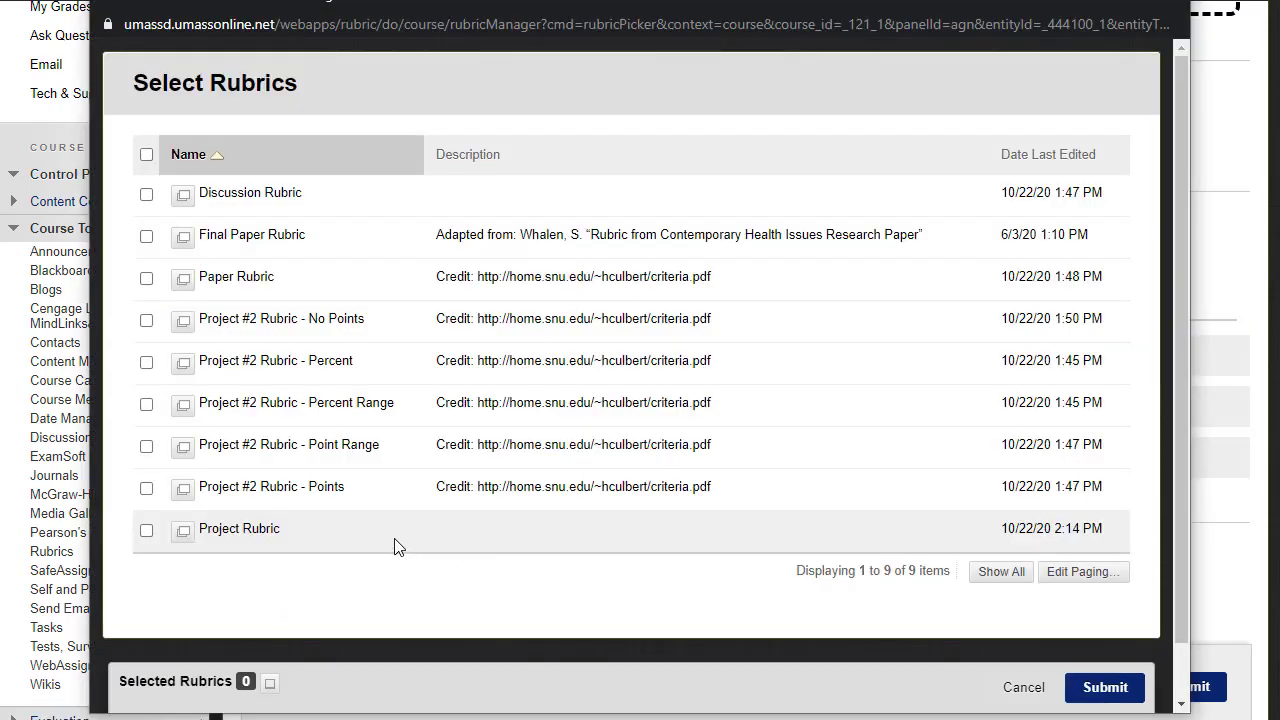
click(297, 533)
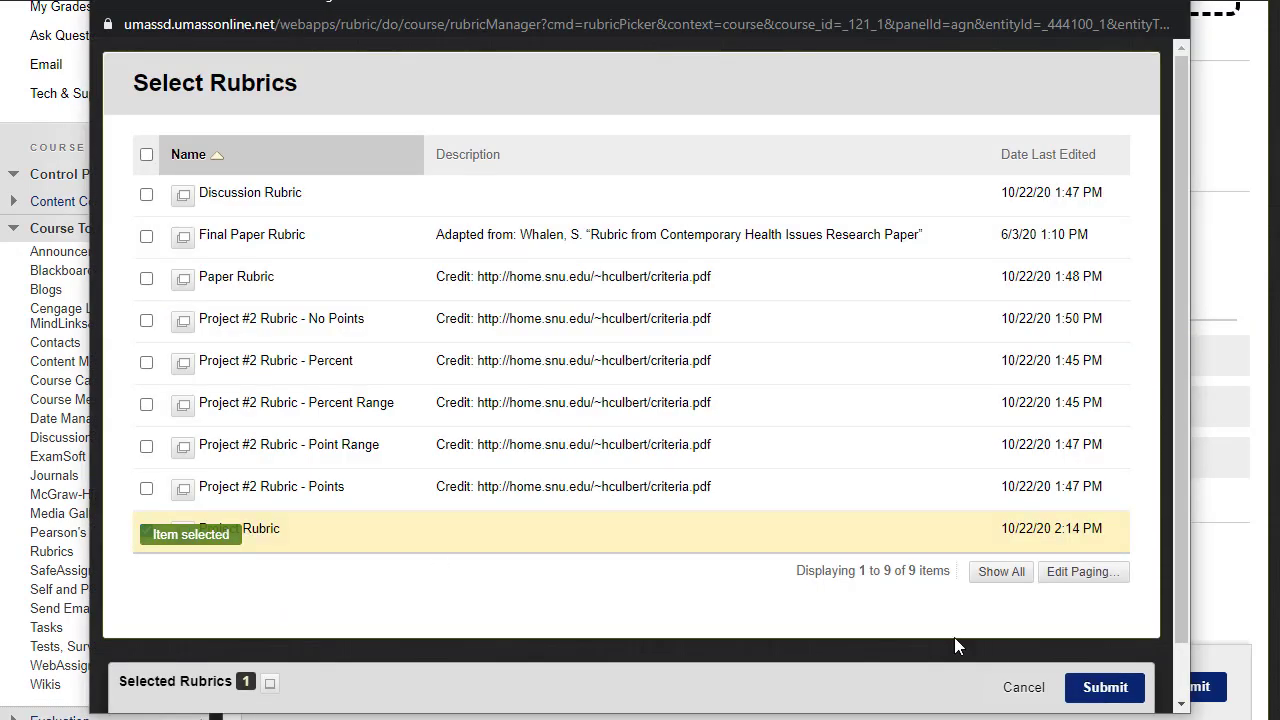
click(1100, 687)
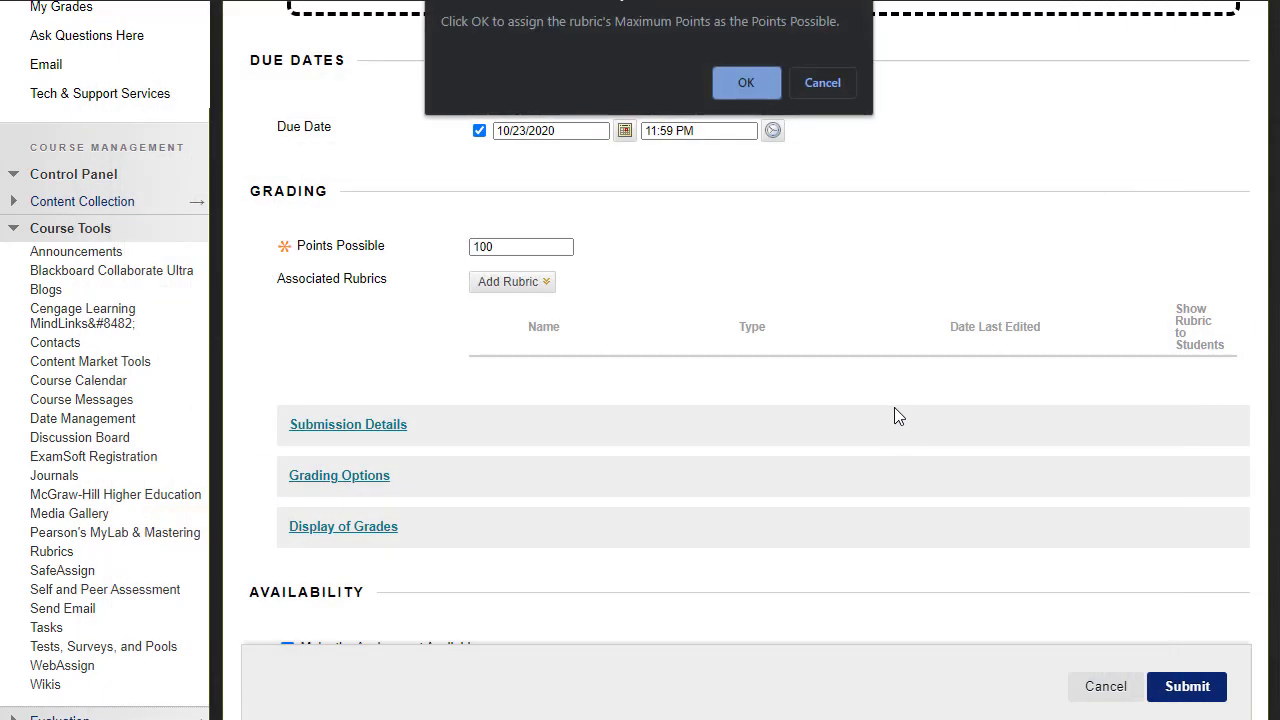
click(745, 83)
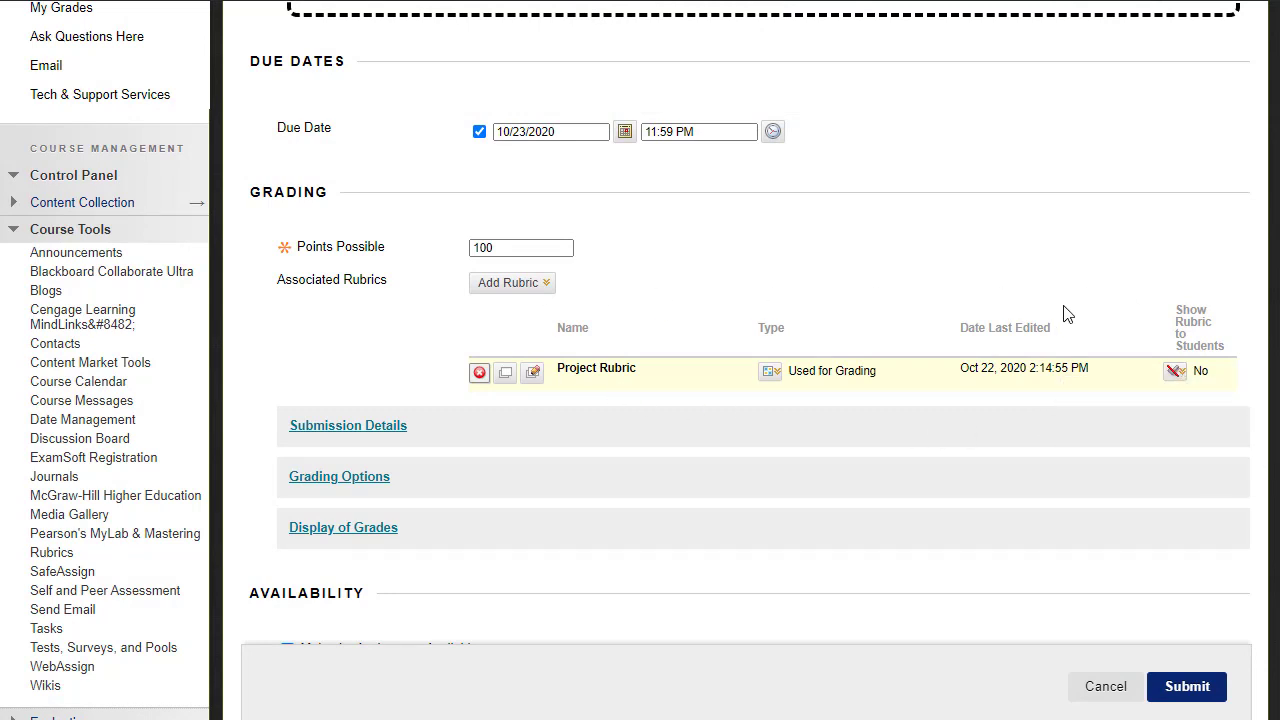
Step: Show the Project Rubric to students as Yes (With Rubric Scores) and submit the assignment changes
click(1172, 376)
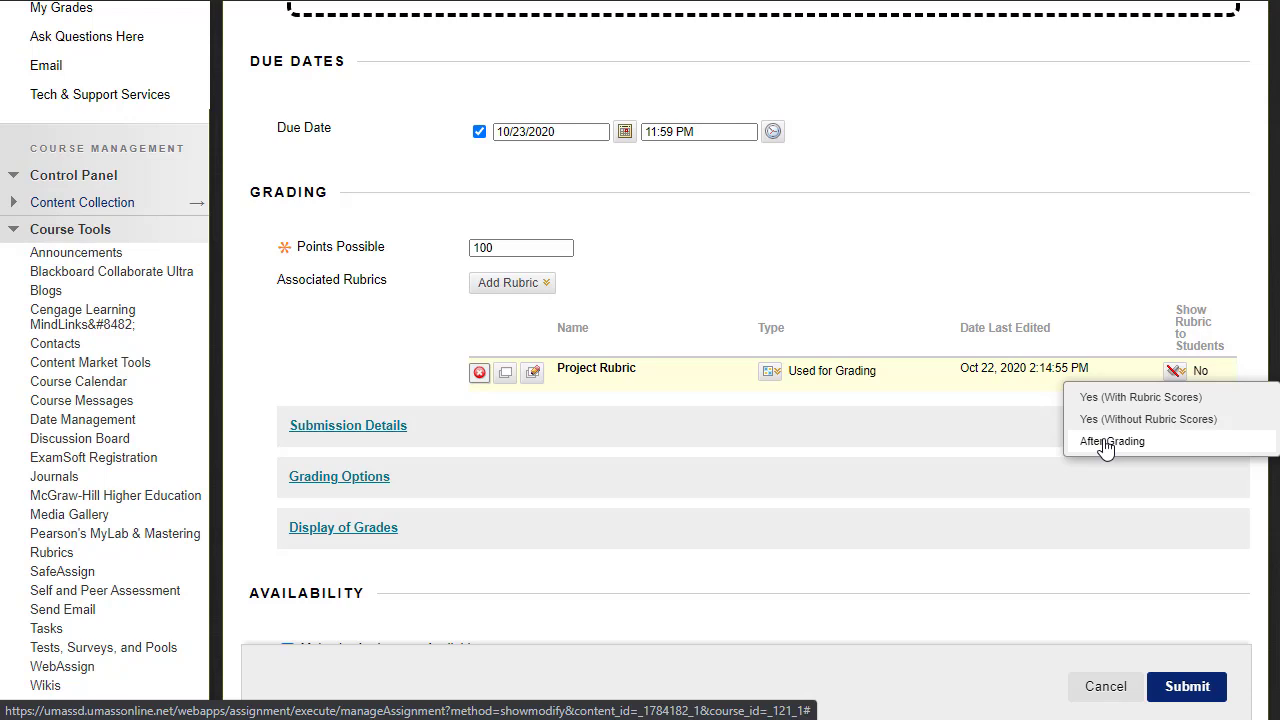
click(1177, 405)
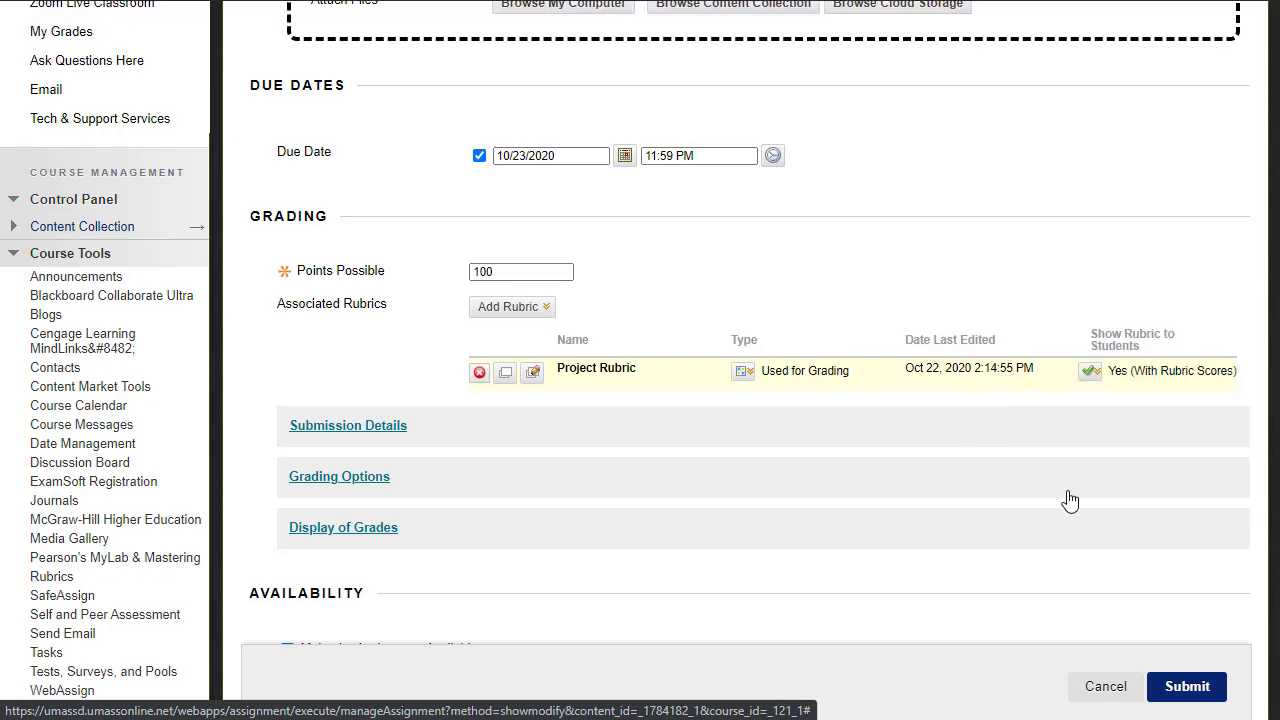
click(1196, 690)
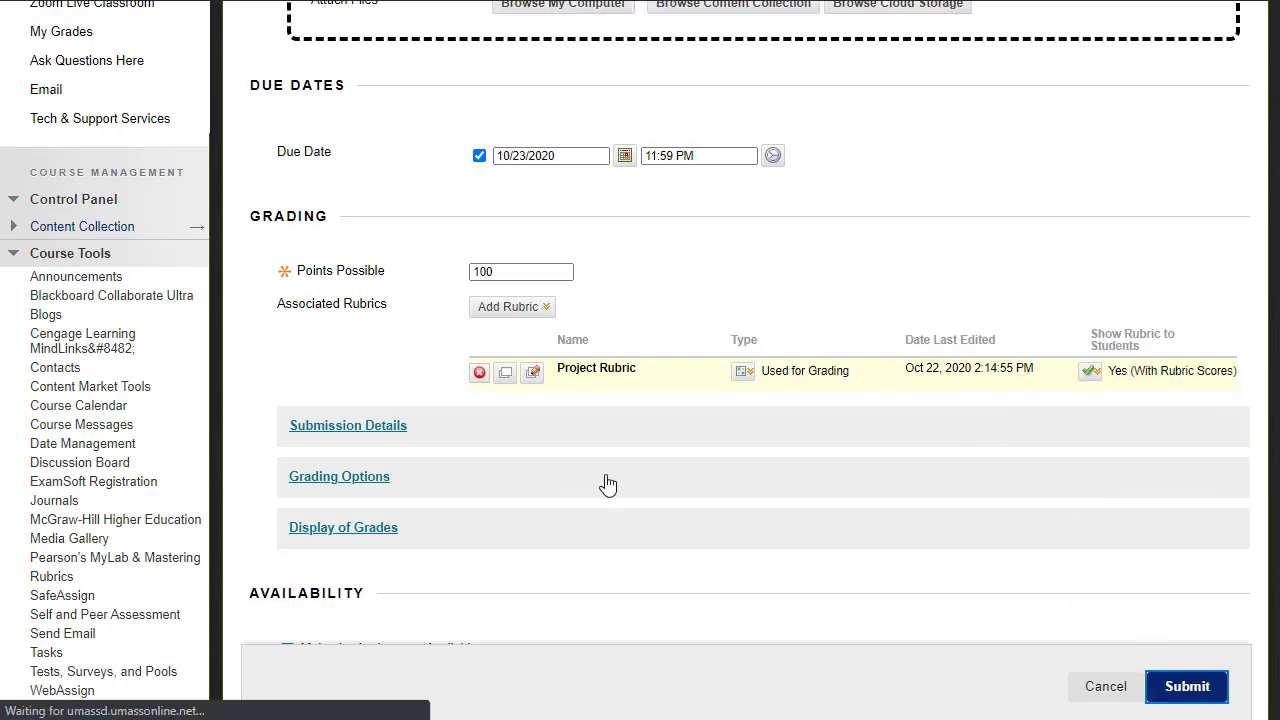
Step: Open the Paper #1 assignment preview and view its rubric
scroll(535, 450, down, 1)
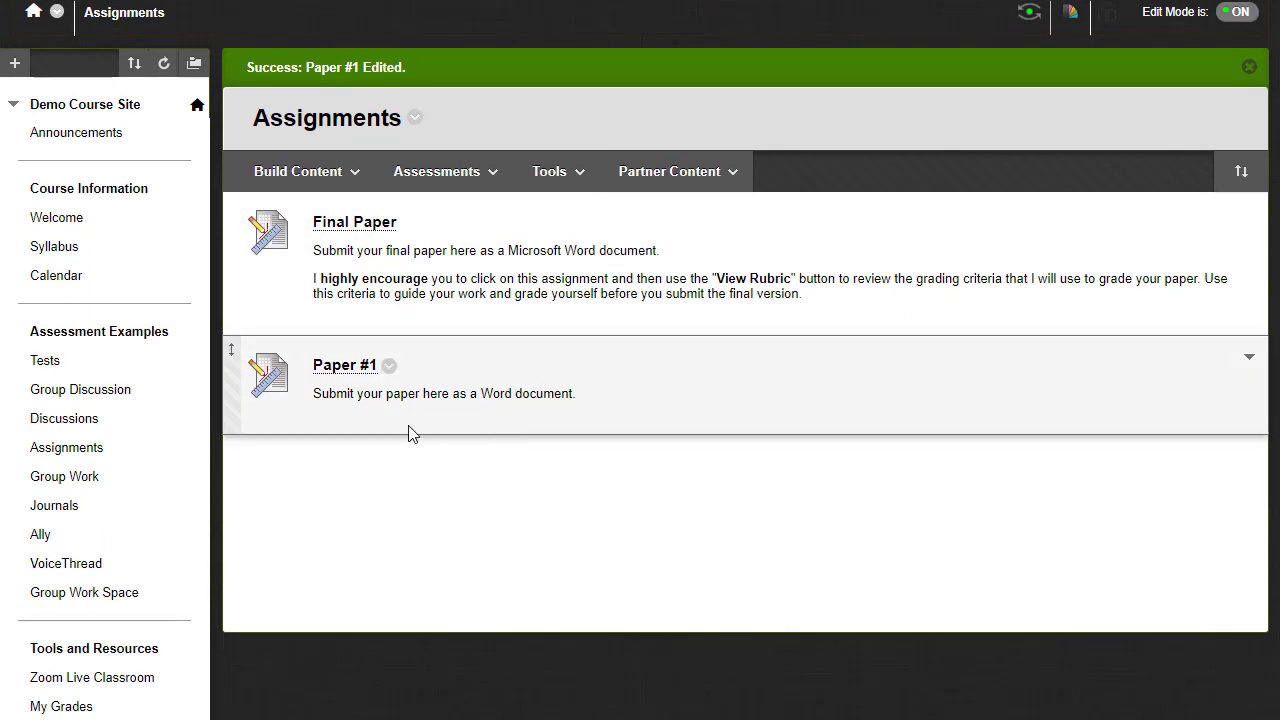
scroll(447, 430, down, 2)
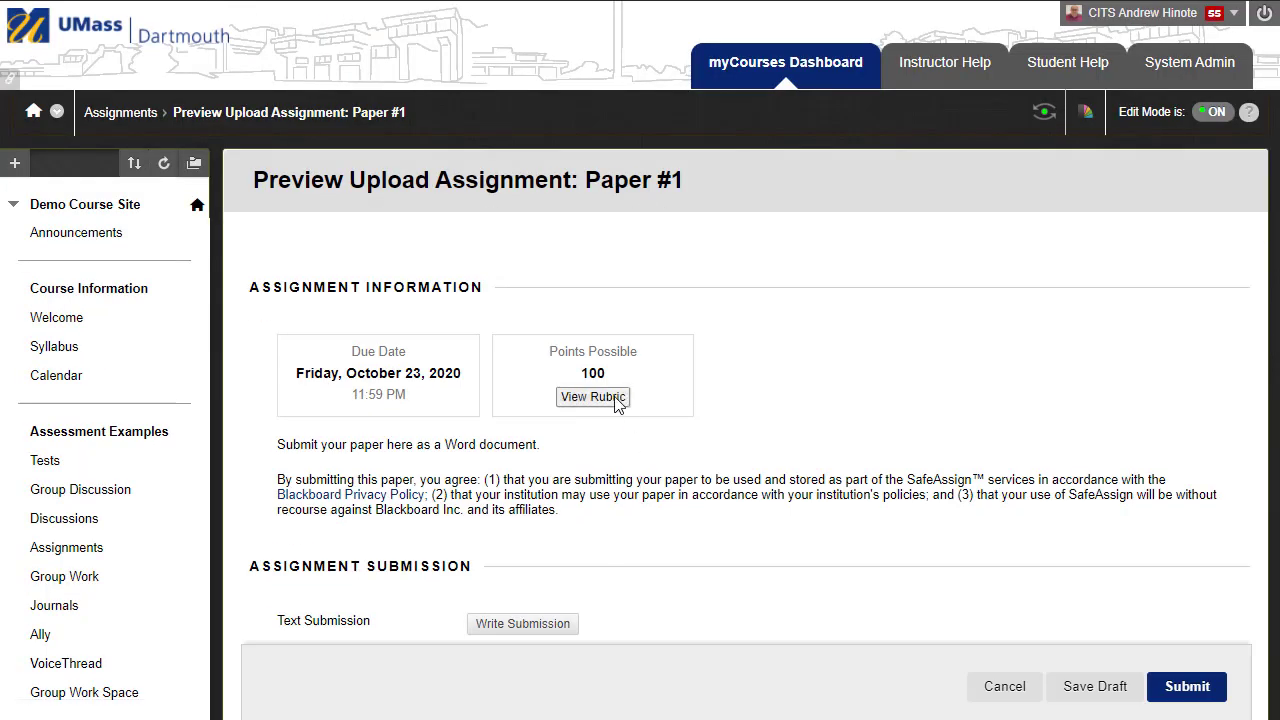
click(593, 397)
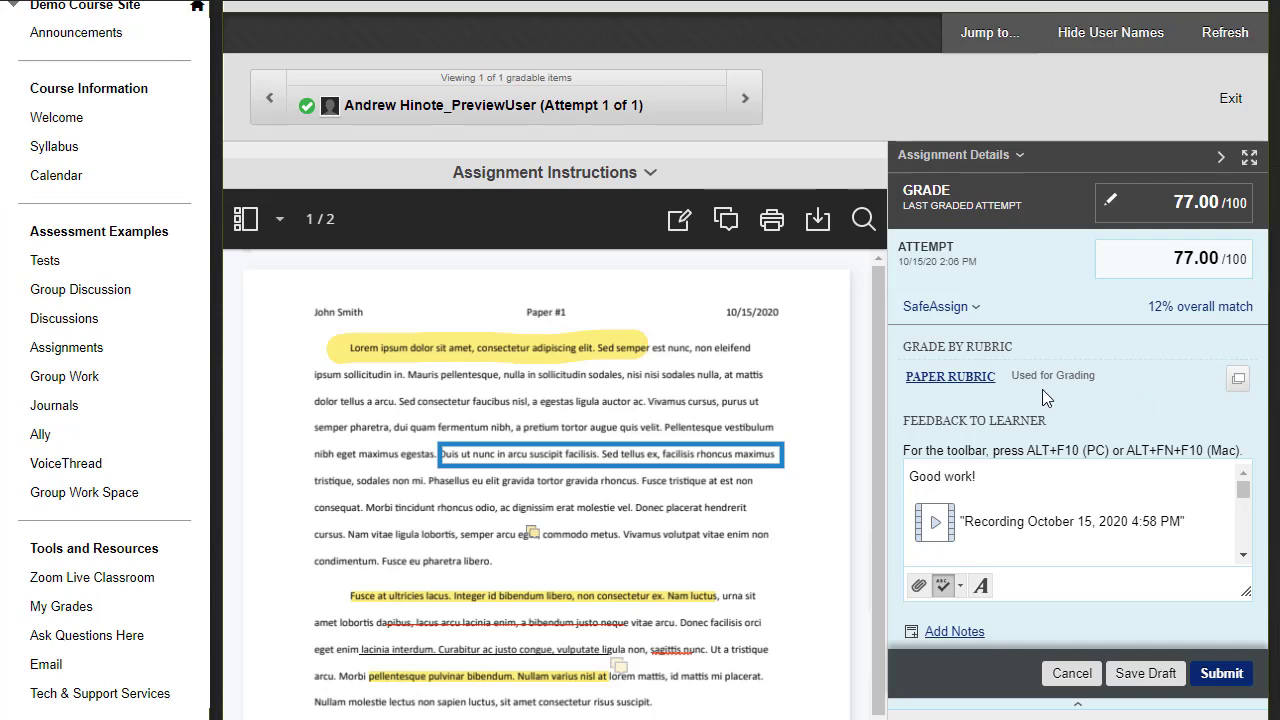
Step: Grade the attempt with the Paper Rubric, choosing Adequate for Organization, Above Average for Level of Content and Adequate for Development
click(1238, 390)
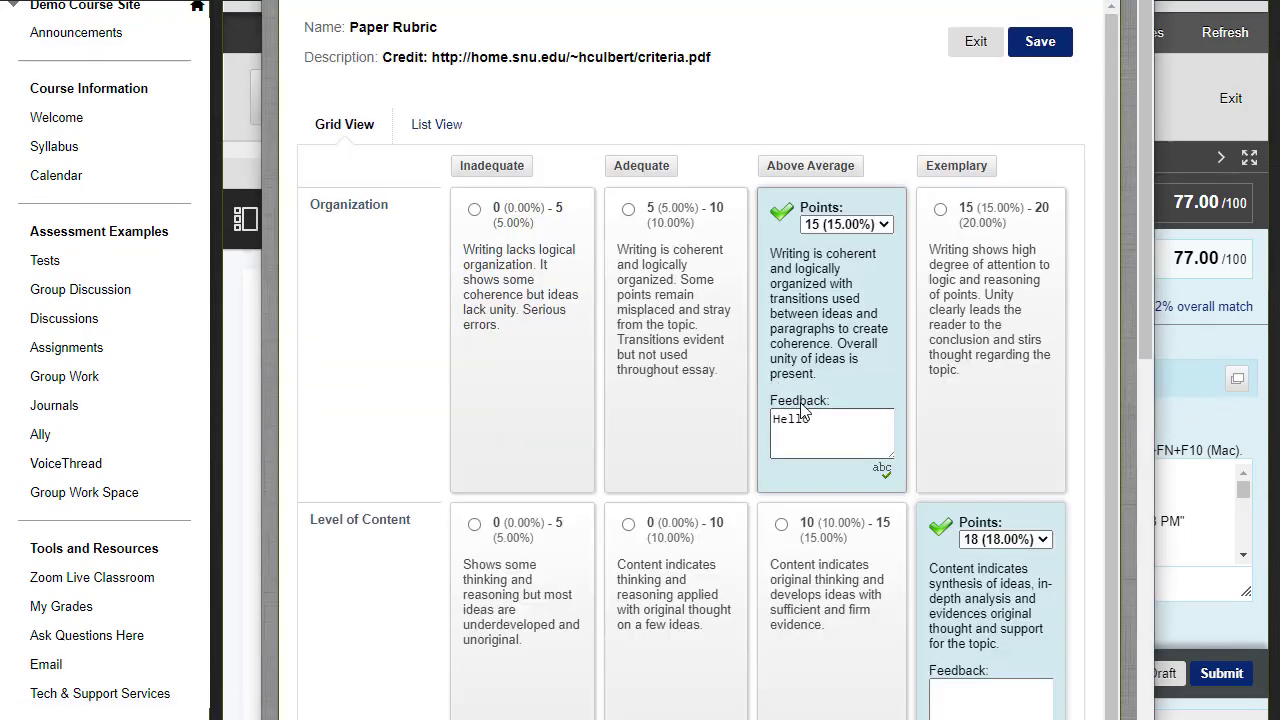
click(692, 245)
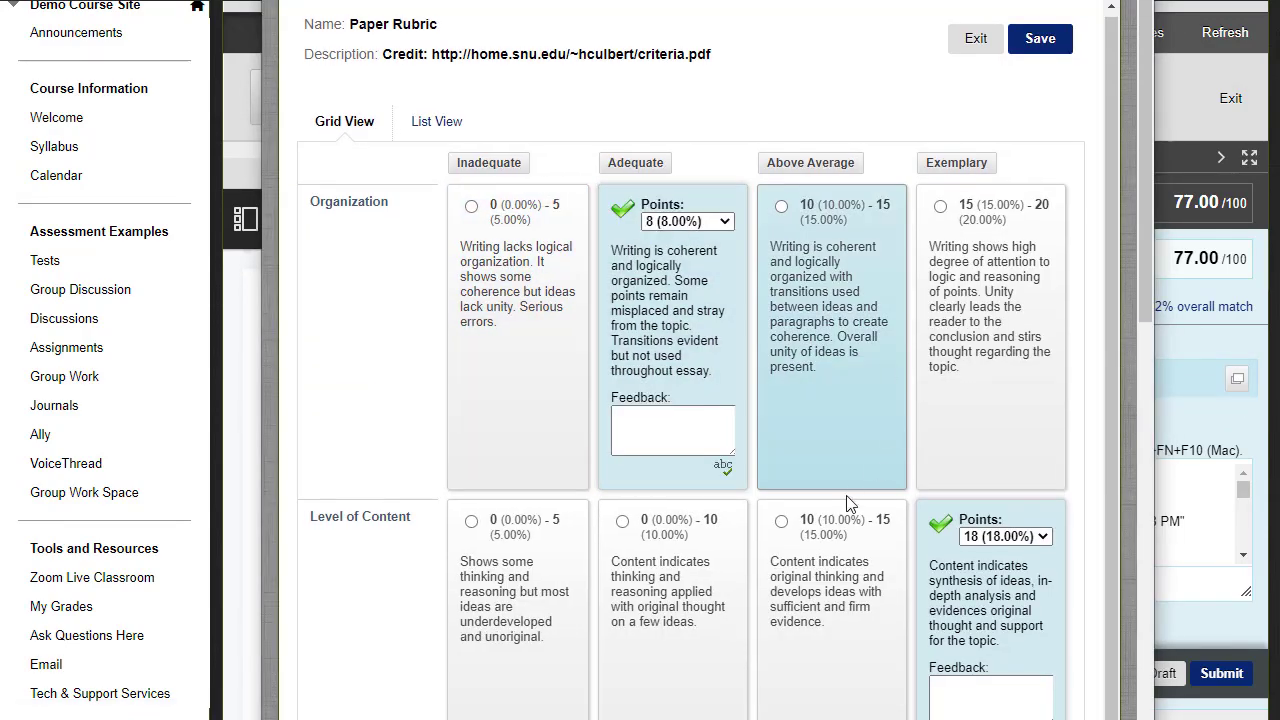
click(848, 510)
scroll(843, 453, down, 3)
click(664, 640)
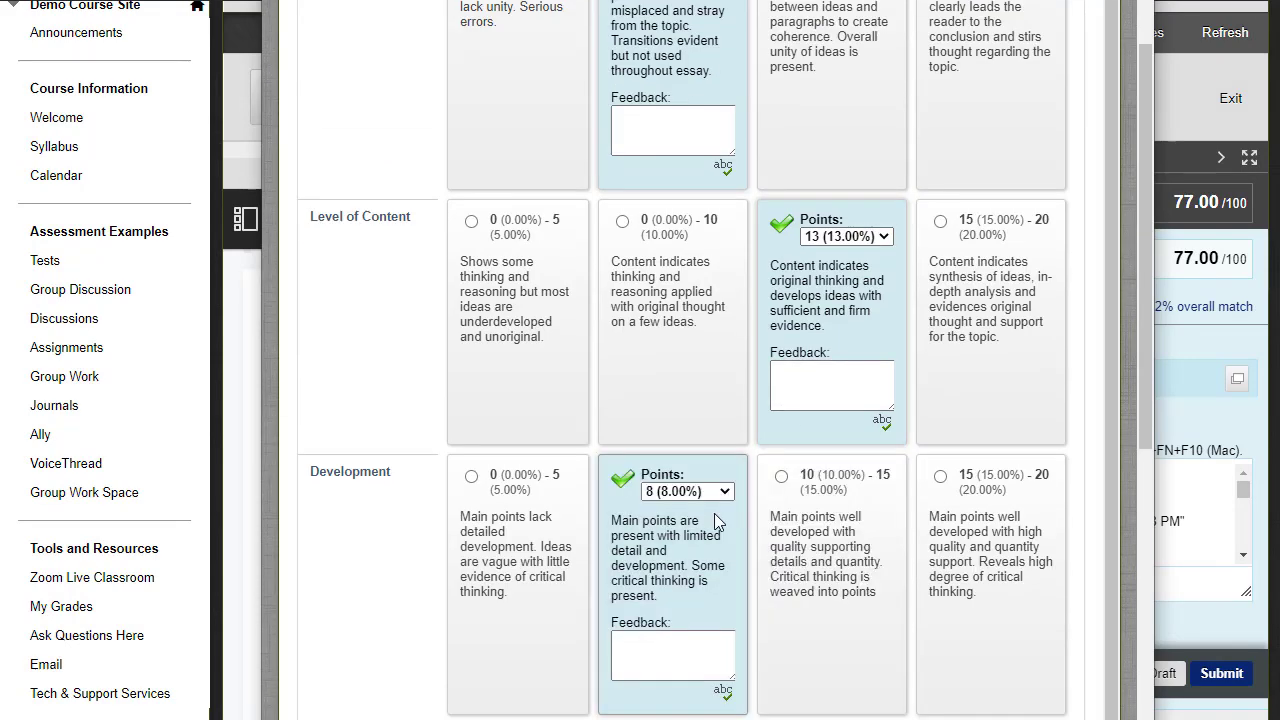
Step: Enter "Good work" as feedback for the Development criterion and save the rubric evaluation
click(664, 649)
scroll(714, 534, down, 2)
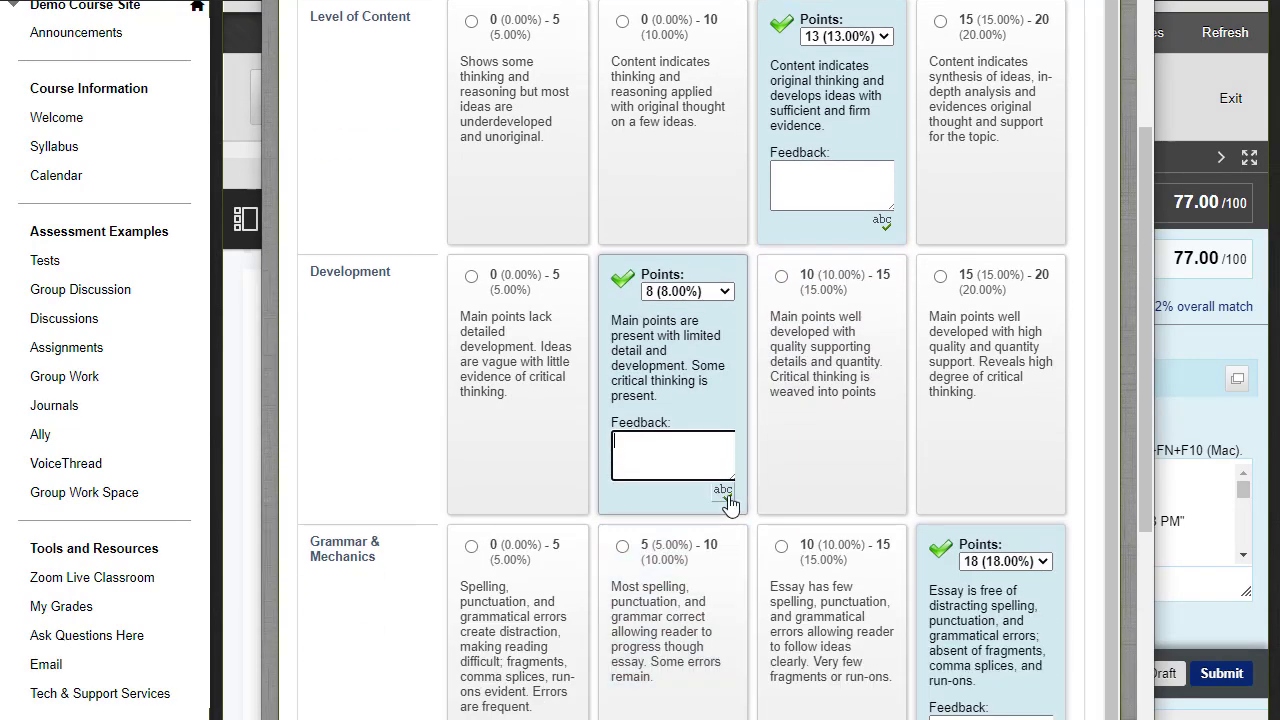
text(Good work)
click(717, 293)
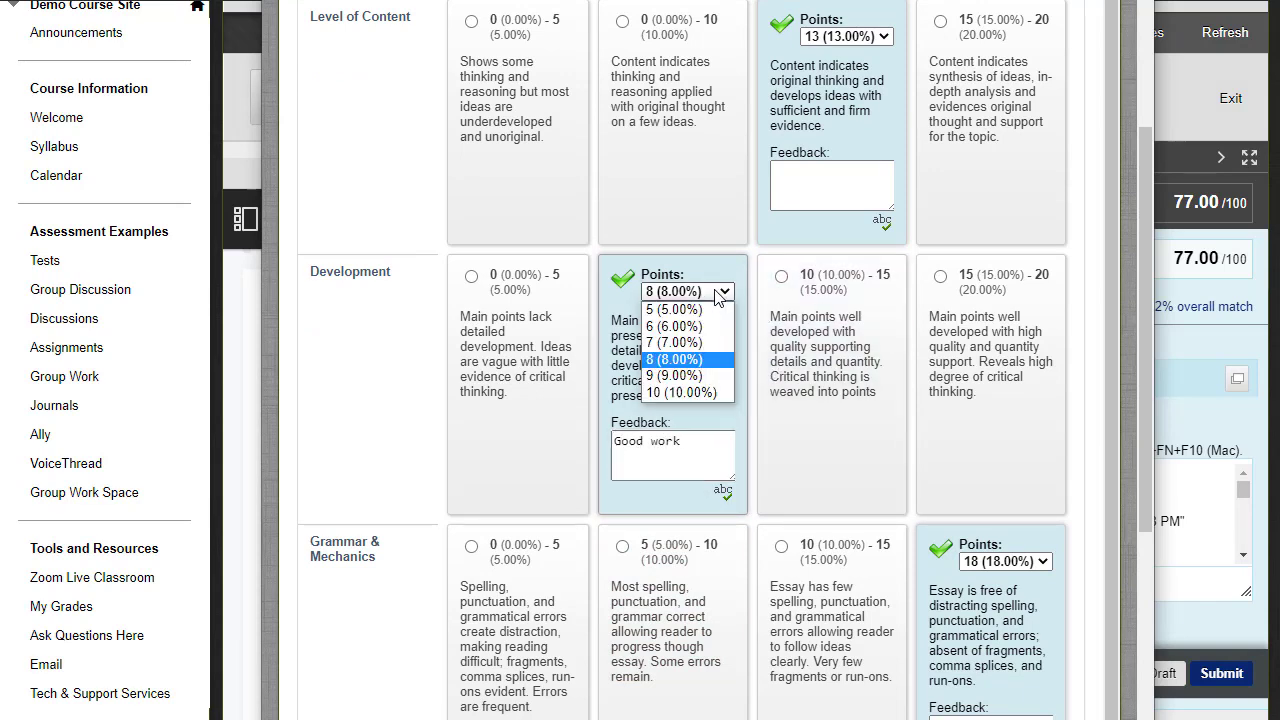
click(719, 296)
scroll(1024, 209, up, 5)
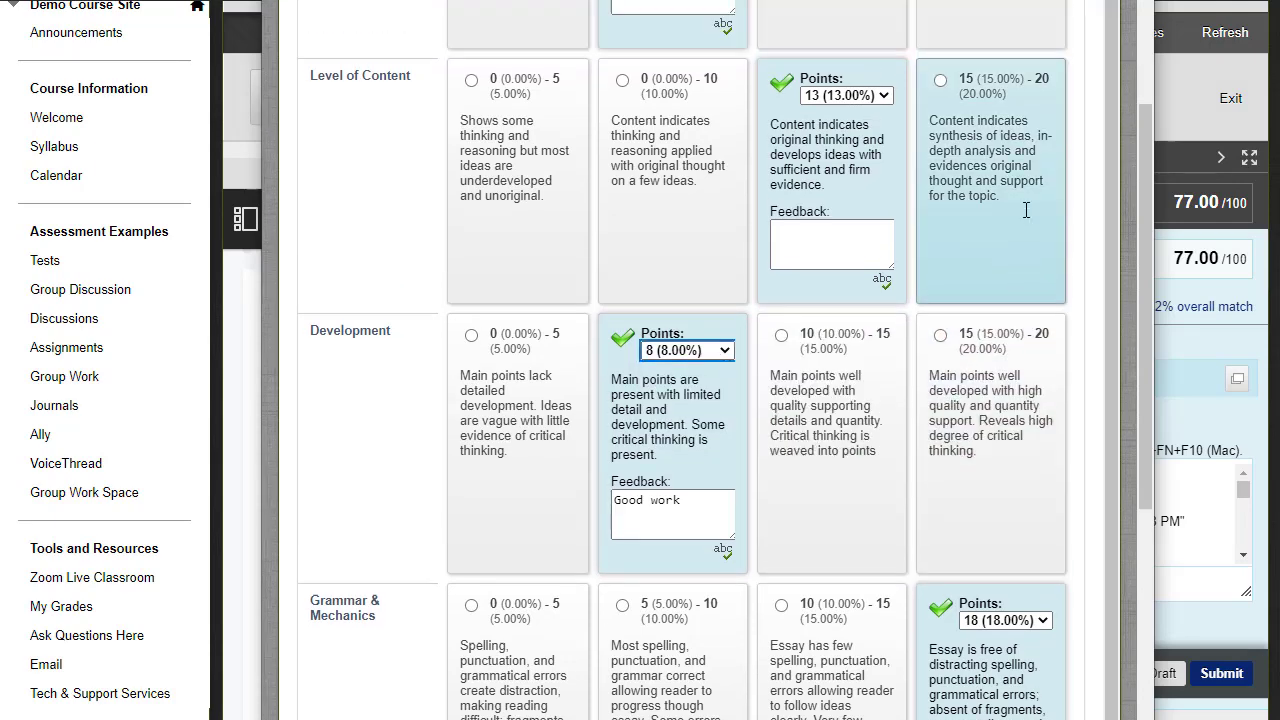
click(1045, 43)
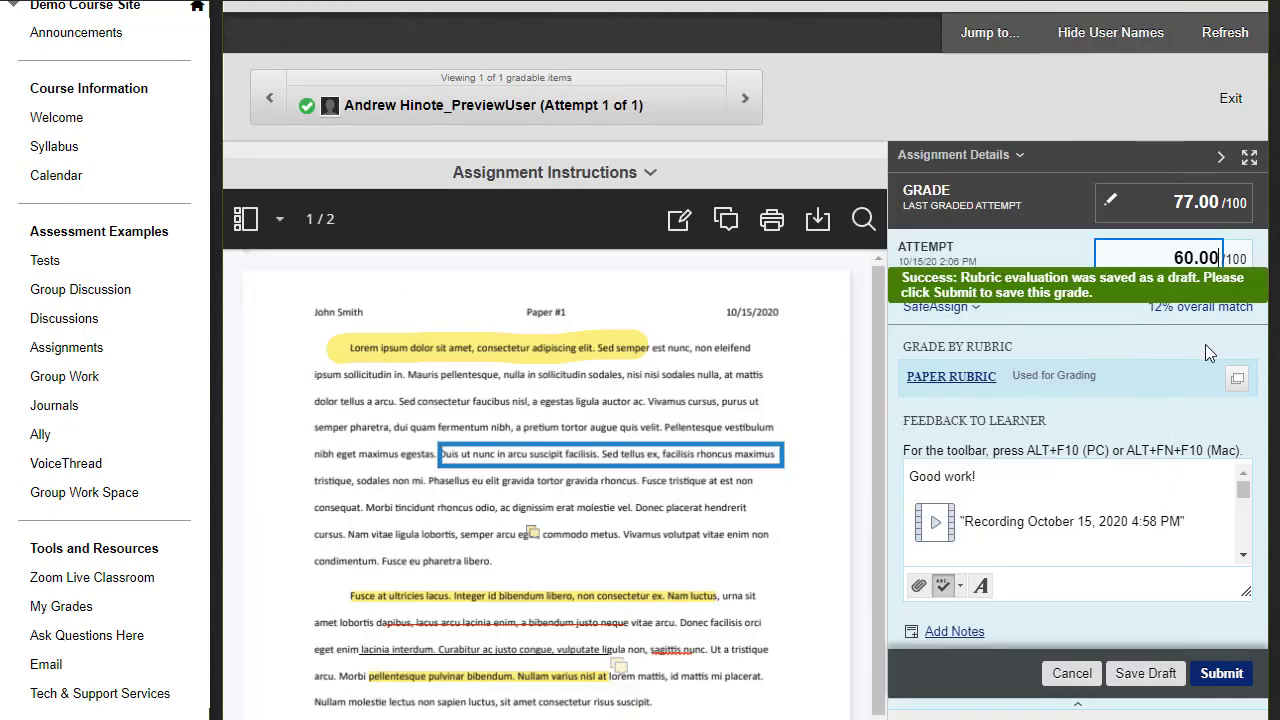